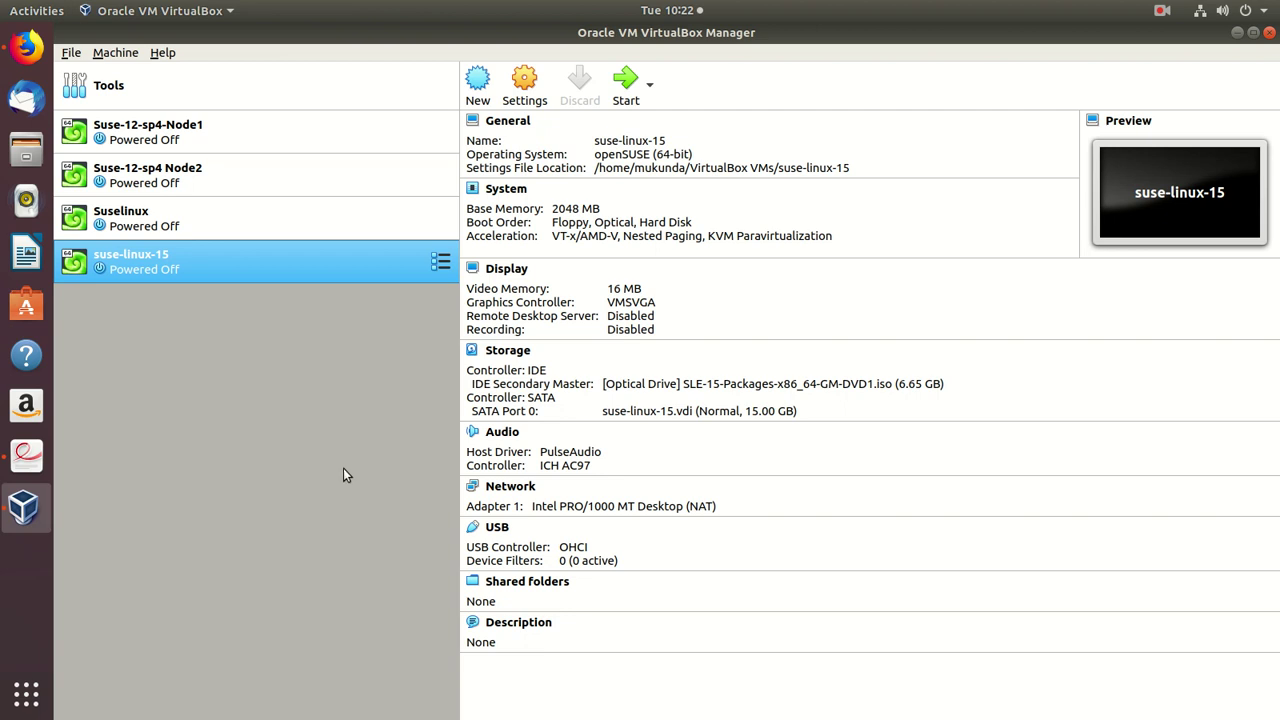
# - Launch the suse-linux-15 VM with Normal Start from the Start drop-down
pyautogui.click(650, 88)
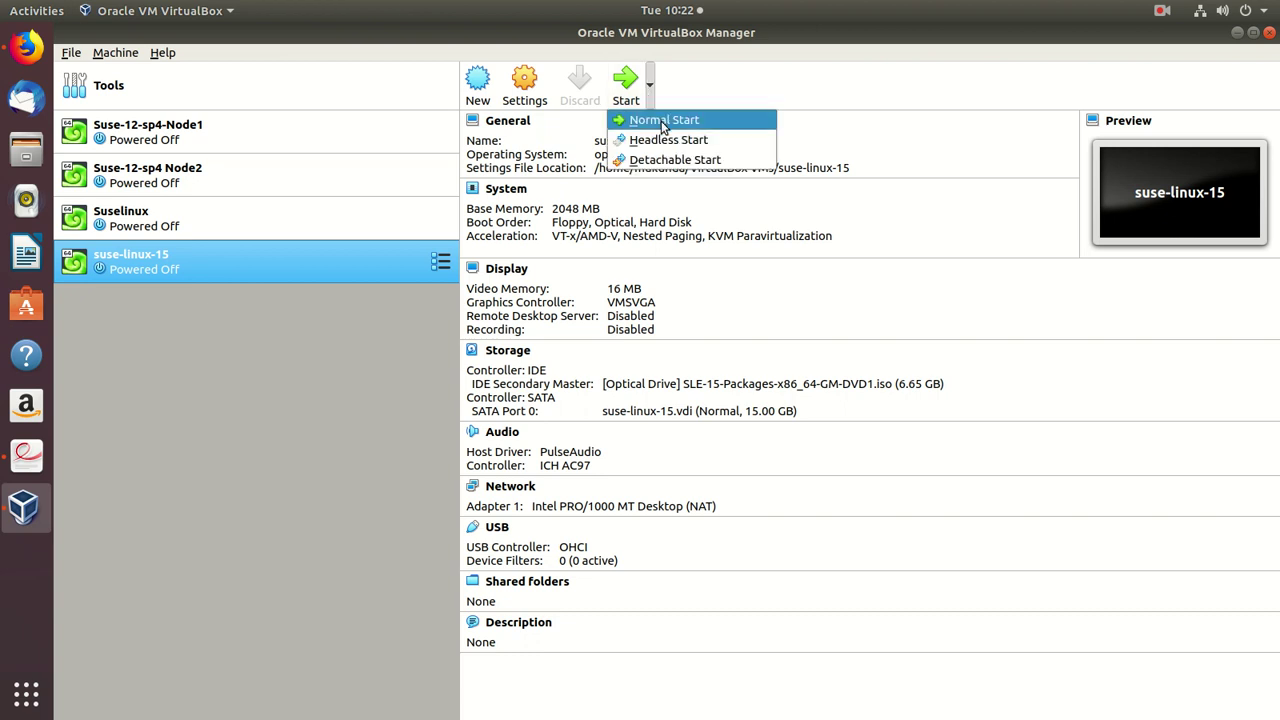
pyautogui.click(663, 120)
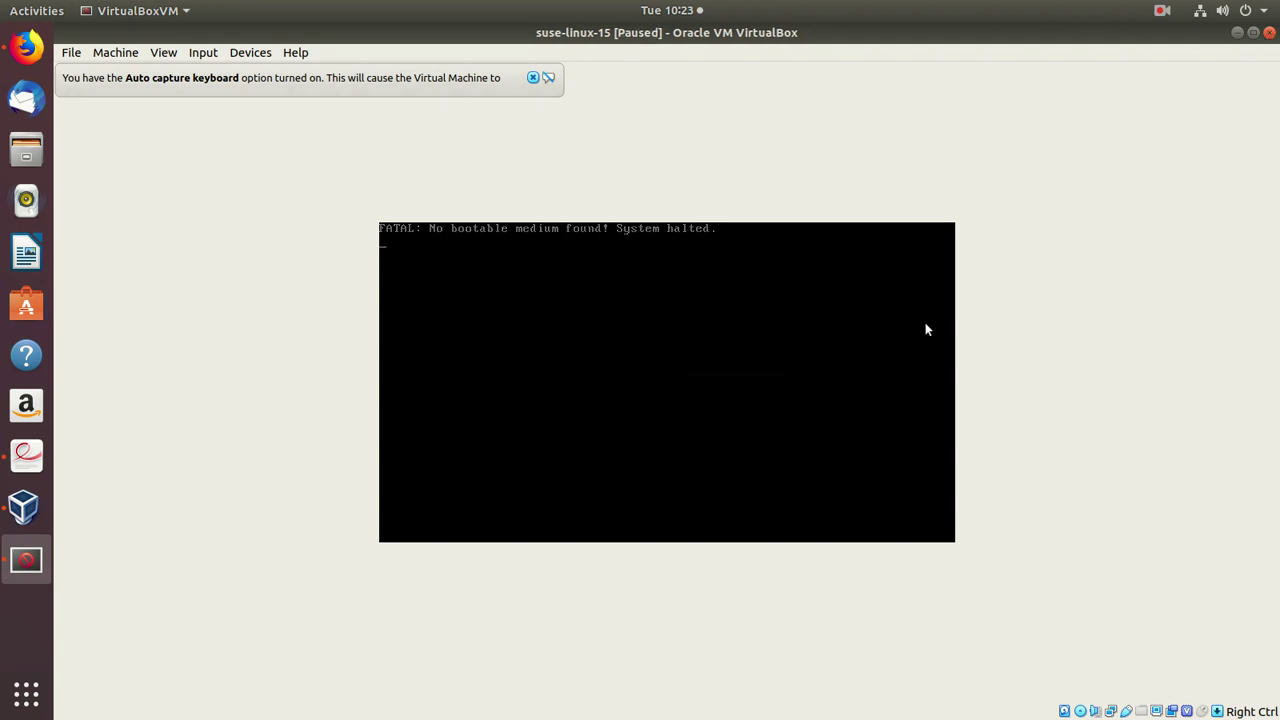
# - Keep the VM running and mount SLE-15-Installer-DVD-x86_64-GM-DVD1.iso in its optical drive
pyautogui.click(1270, 33)
pyautogui.click(678, 436)
pyautogui.click(1083, 713)
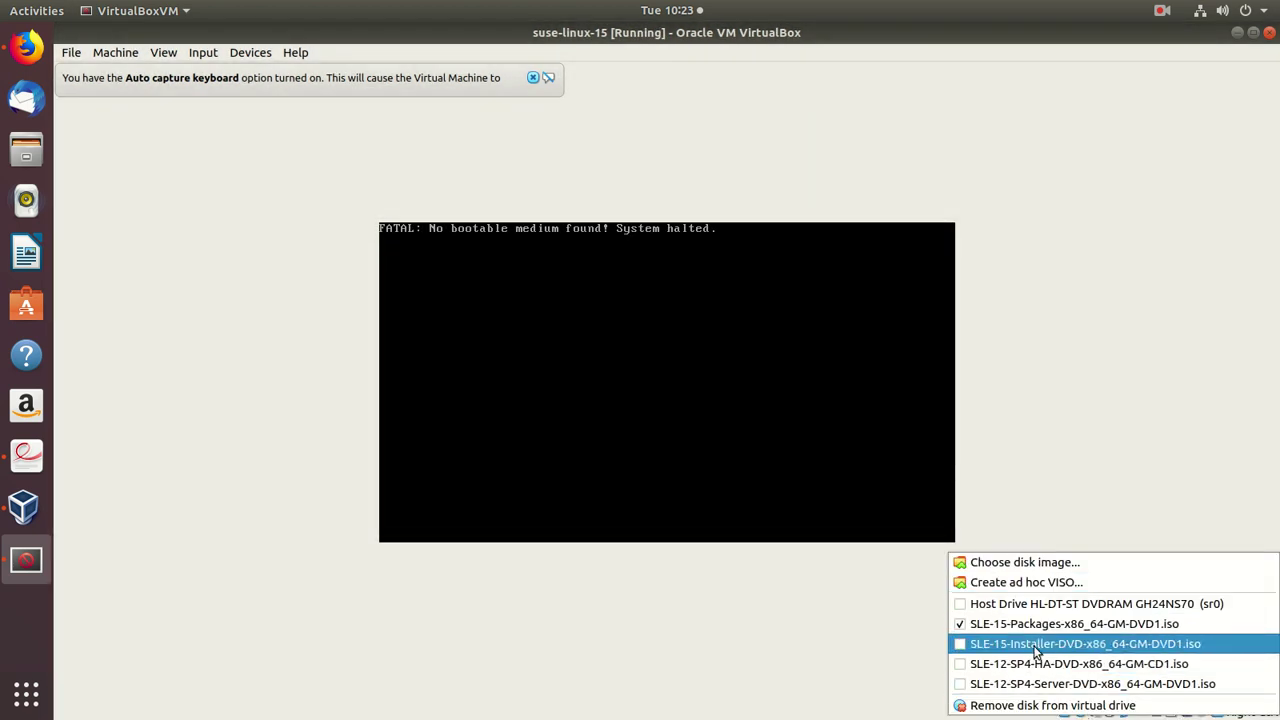
pyautogui.click(1078, 651)
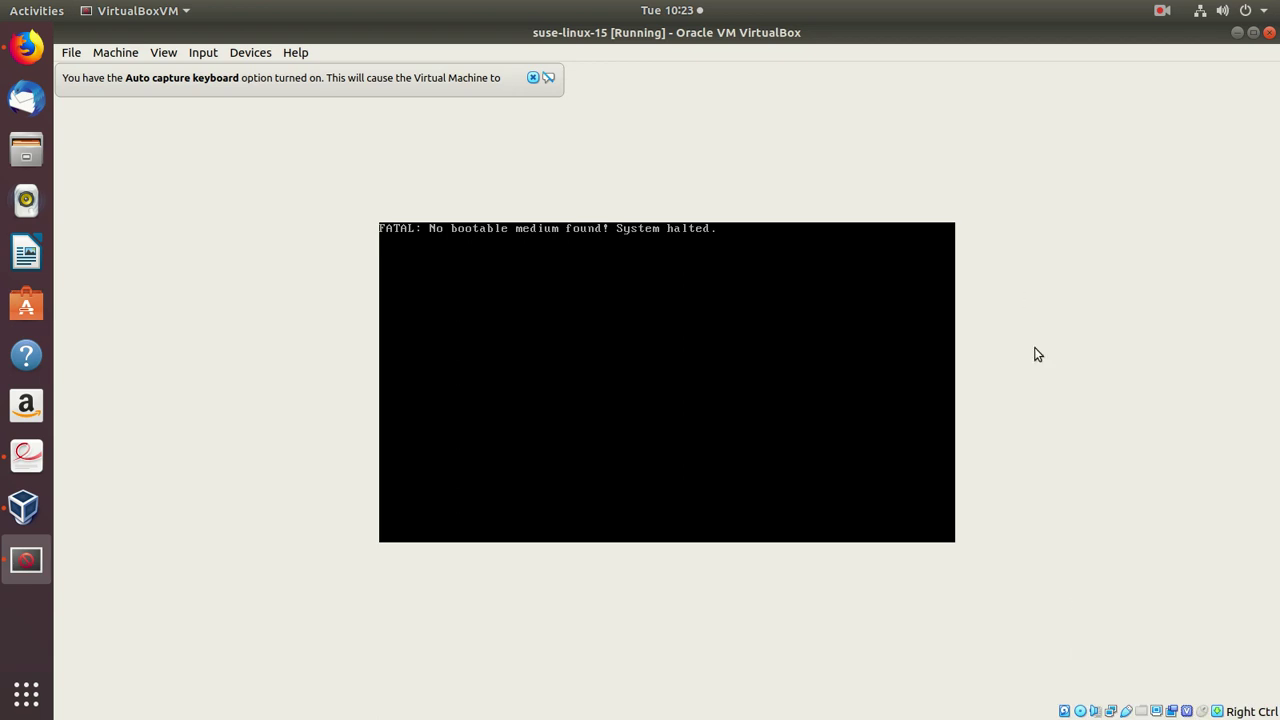
# - Reset the virtual machine so it boots from the installer DVD
pyautogui.click(119, 52)
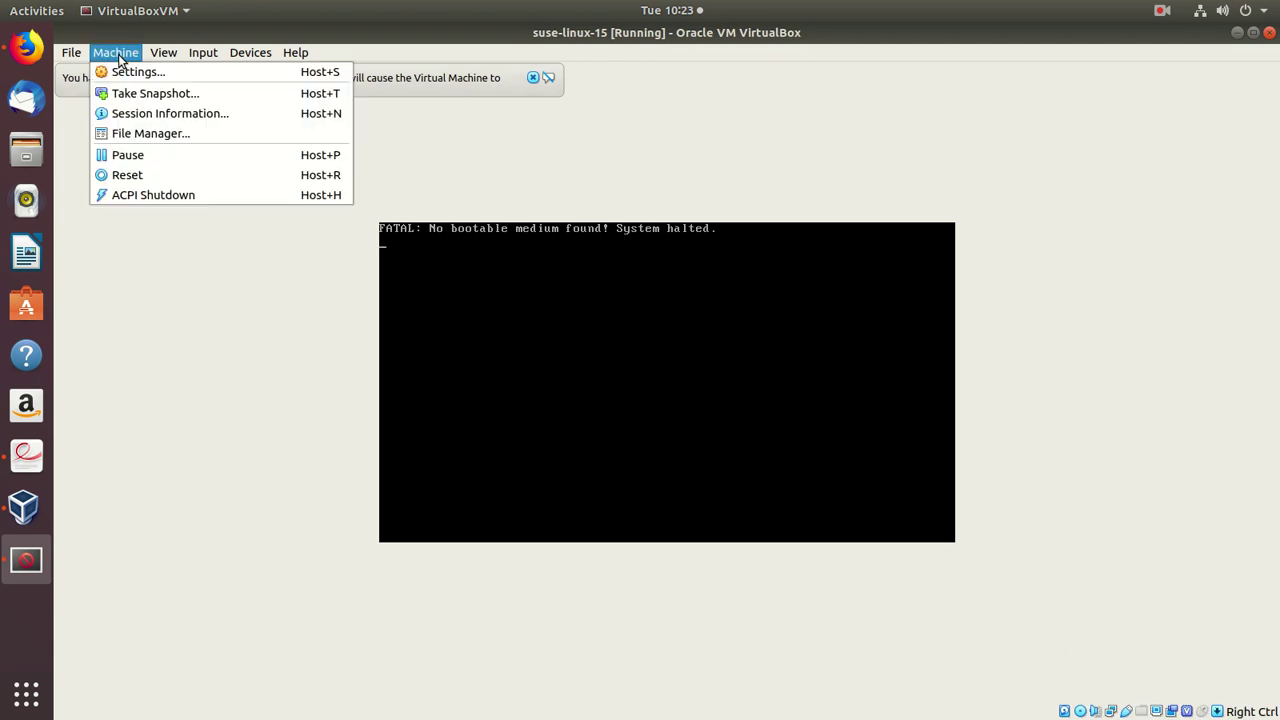
pyautogui.click(174, 174)
pyautogui.click(700, 445)
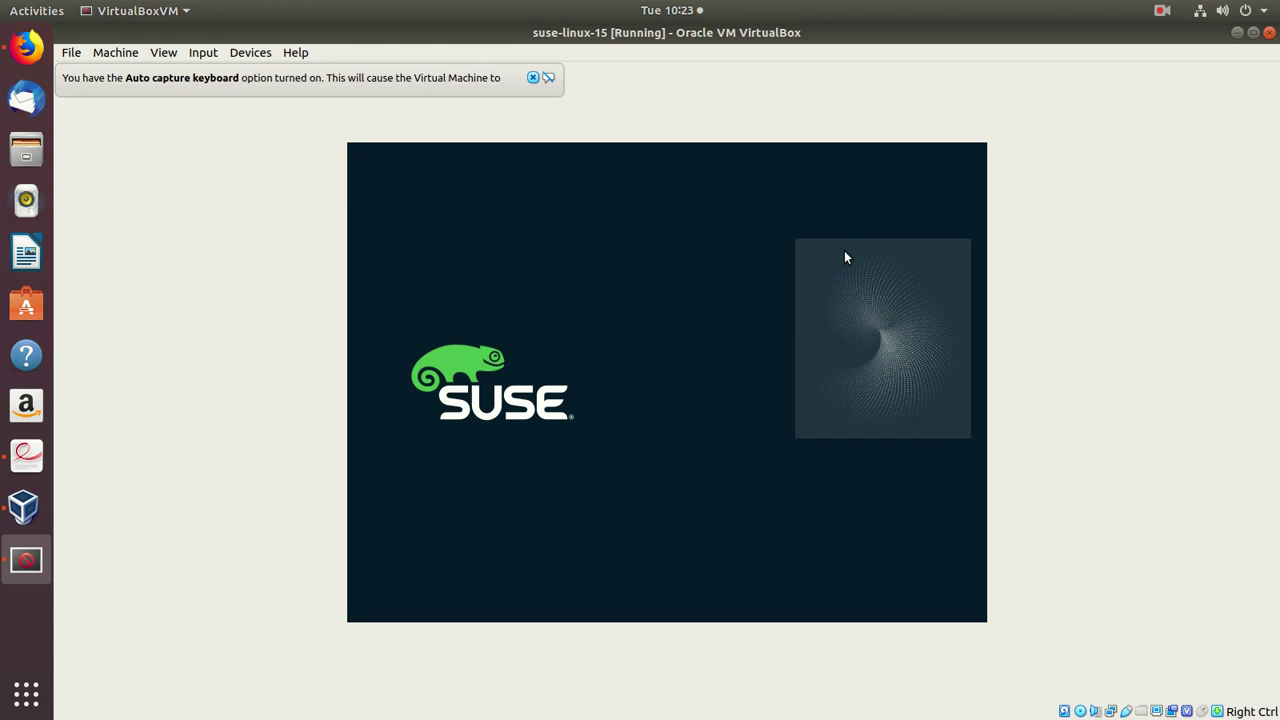
# - Boot the Installation entry with the mouse captured, then close the mouse-integration and auto-capture notices
pyautogui.click(844, 254)
pyautogui.click(700, 501)
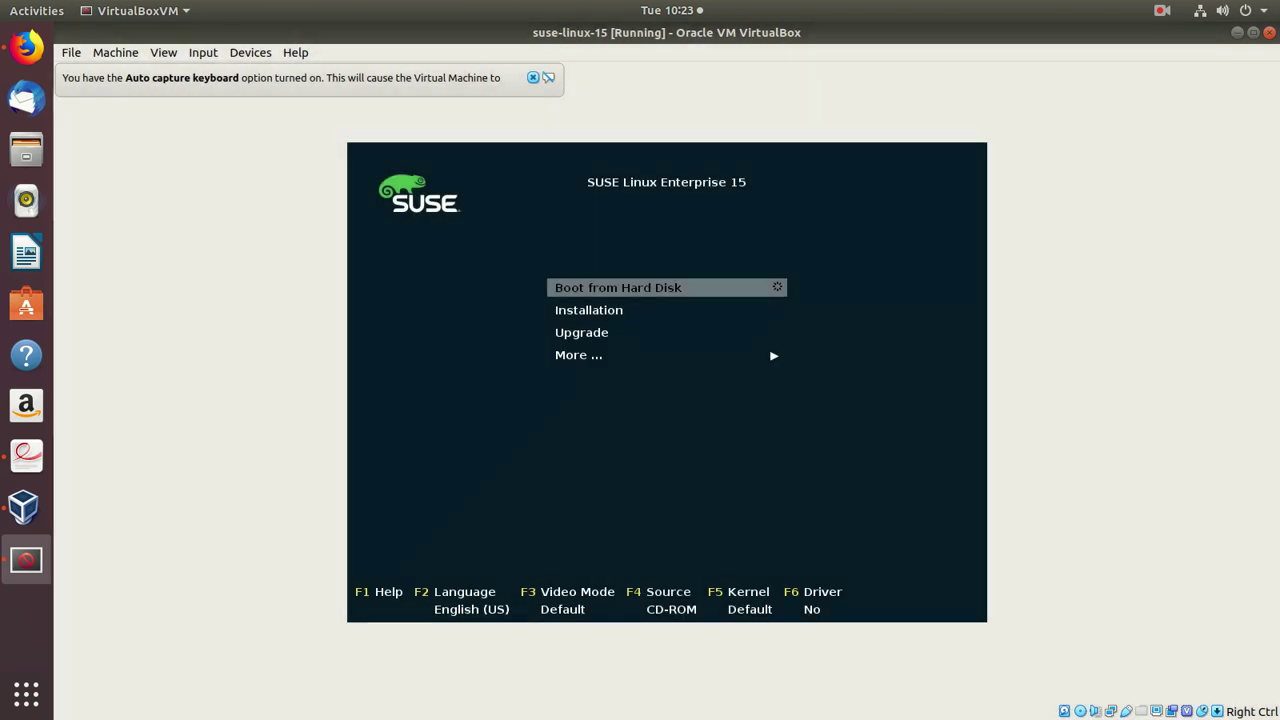
pyautogui.press('Down')
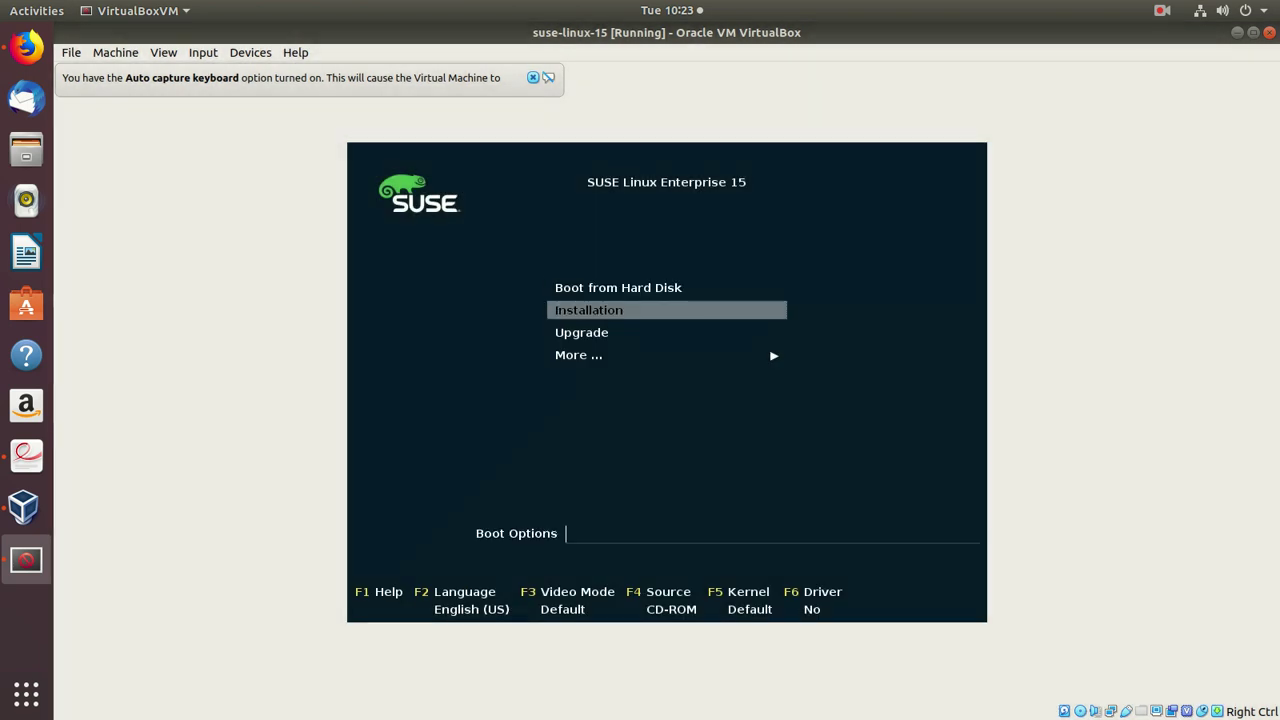
pyautogui.press('Return')
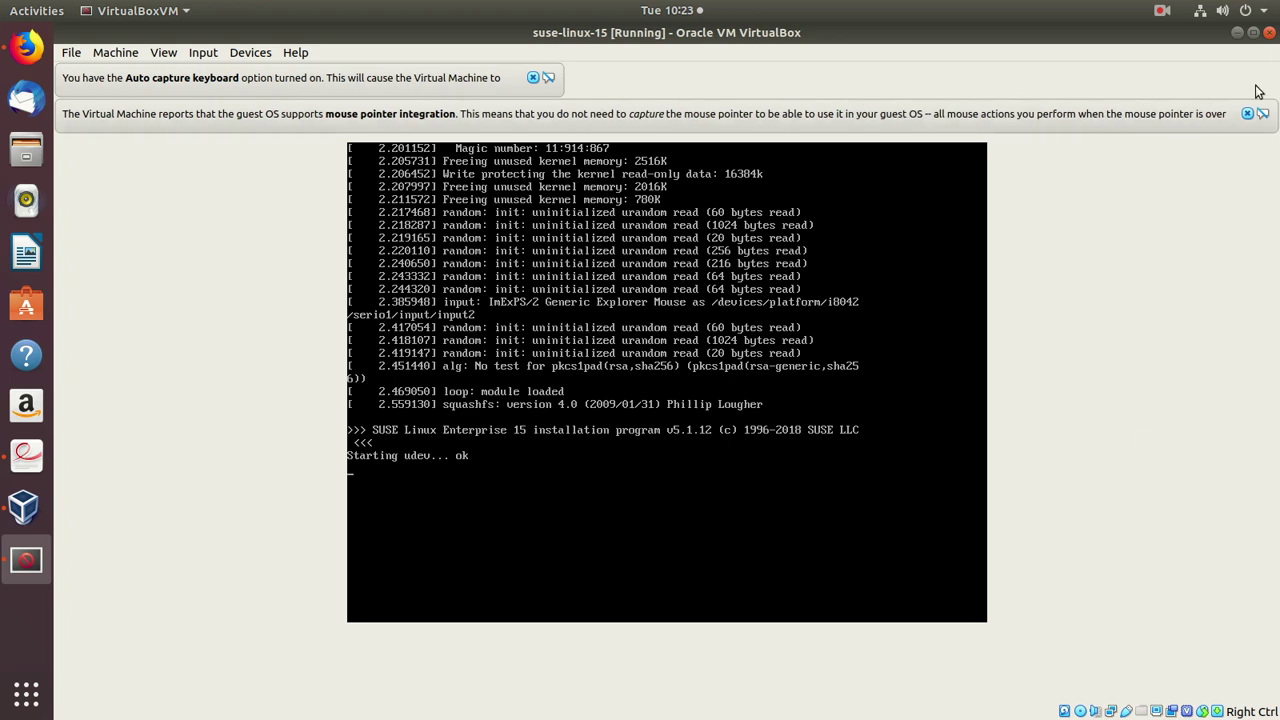
pyautogui.click(1247, 114)
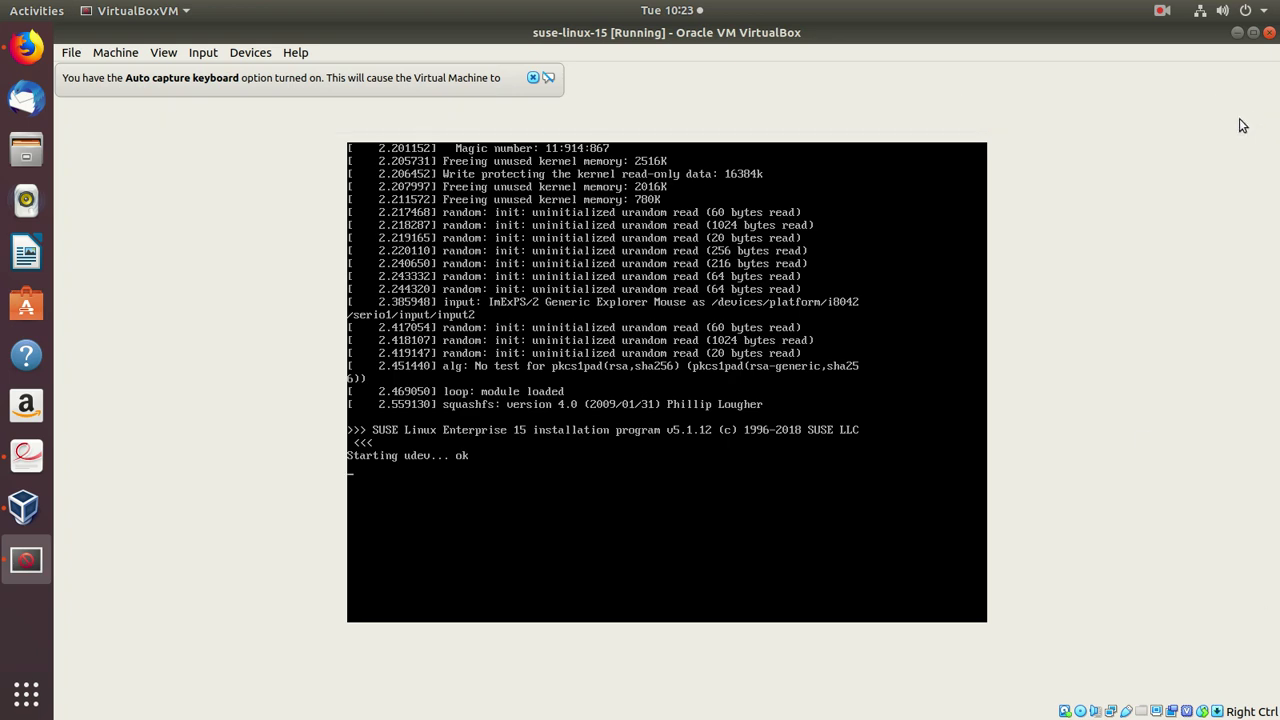
pyautogui.click(533, 78)
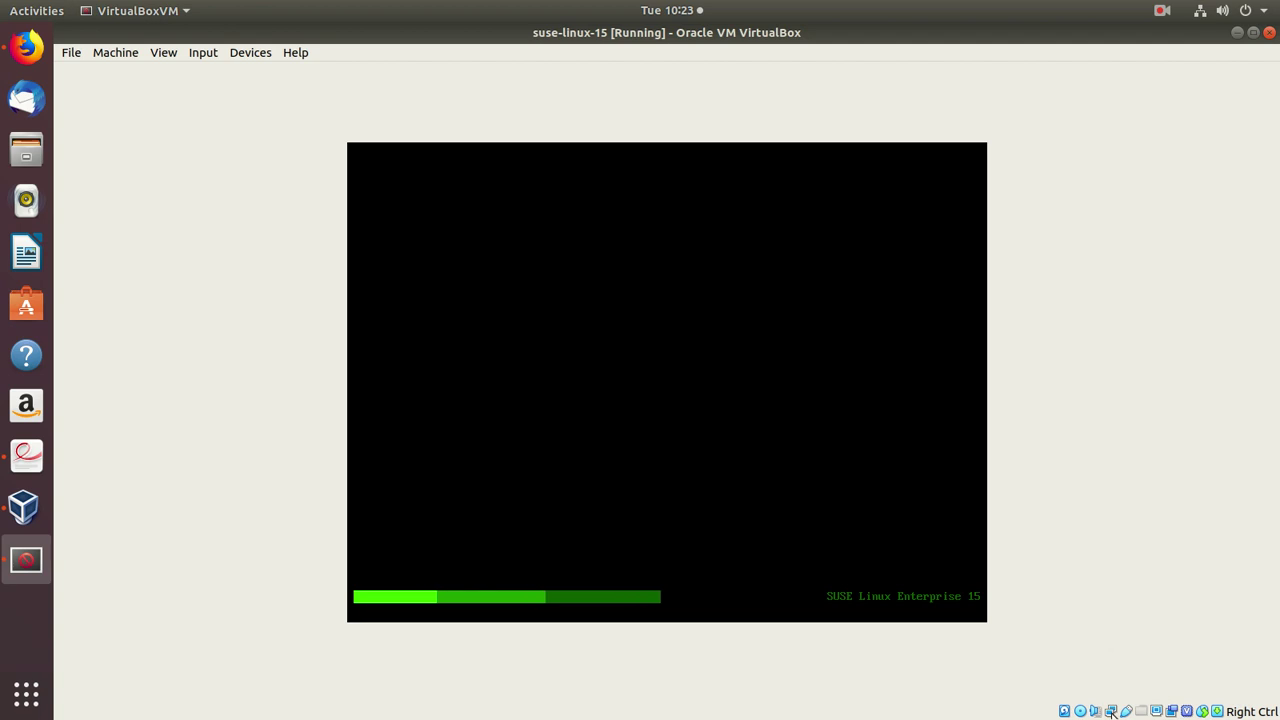
# - Check Network Settings without changes, then turn off Connect Network Adapter from the status bar
pyautogui.rightClick(1110, 712)
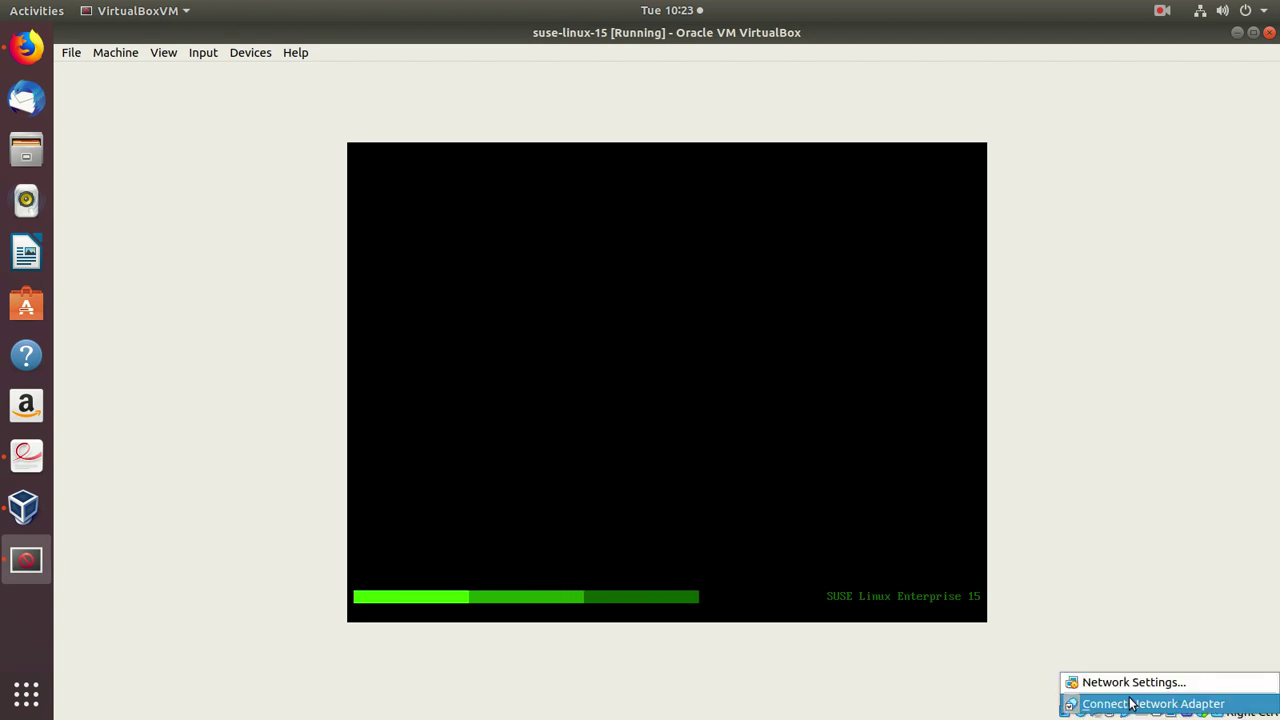
pyautogui.click(1130, 683)
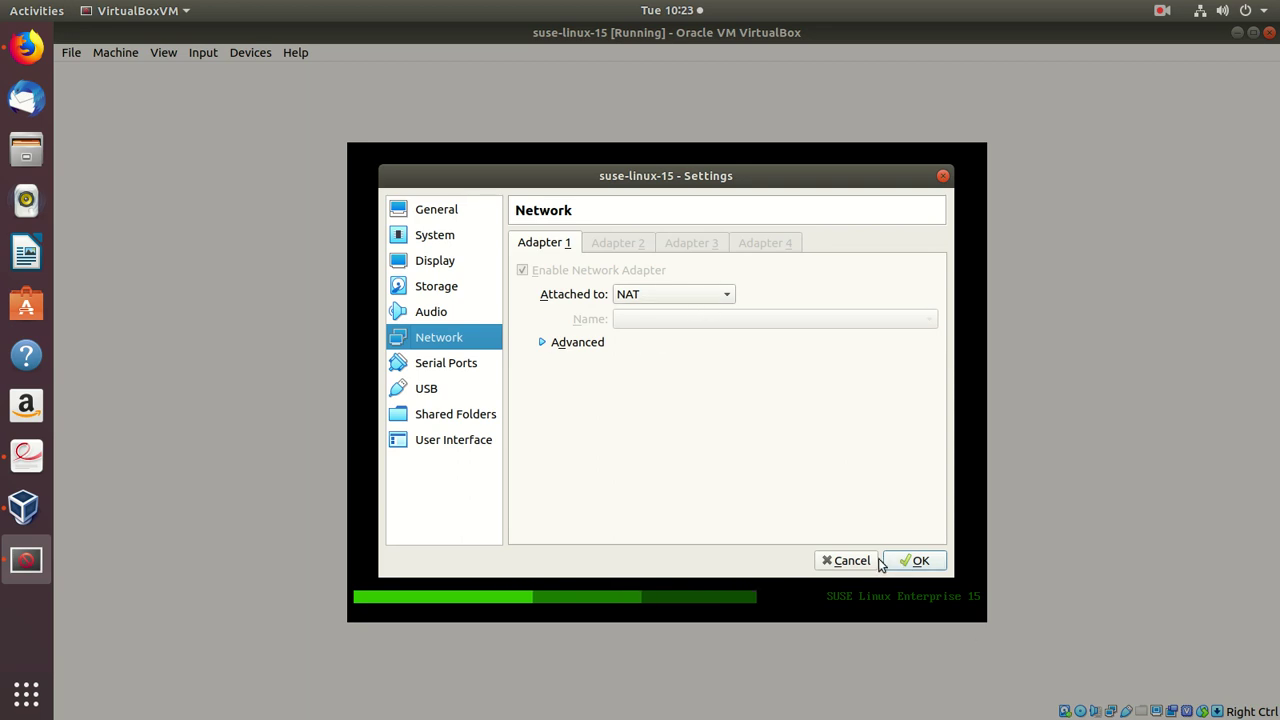
pyautogui.click(848, 563)
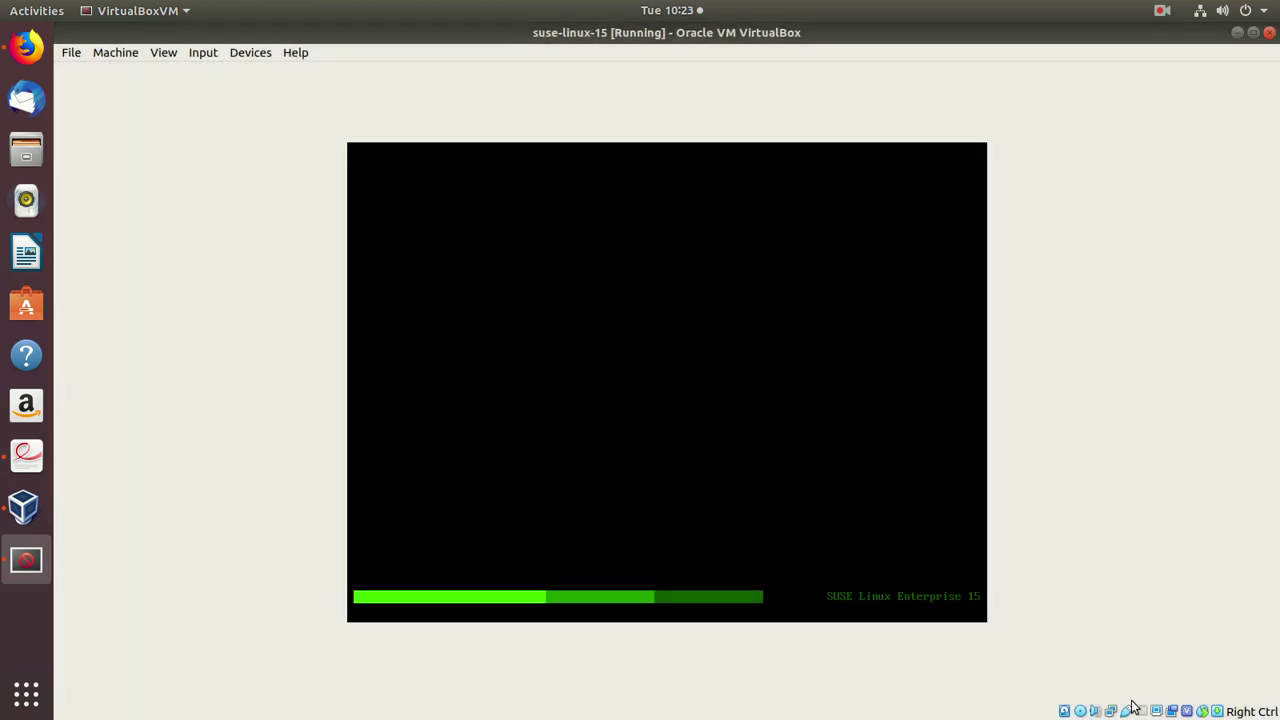
pyautogui.rightClick(1110, 711)
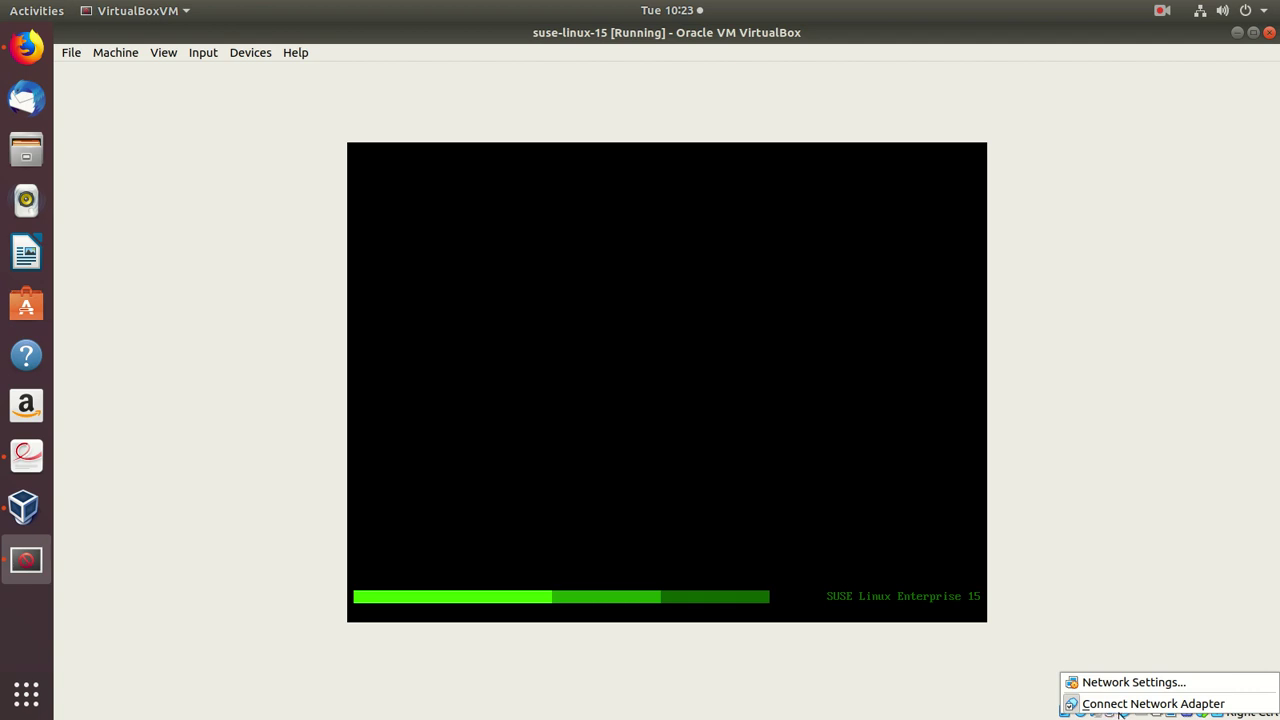
pyautogui.click(1187, 706)
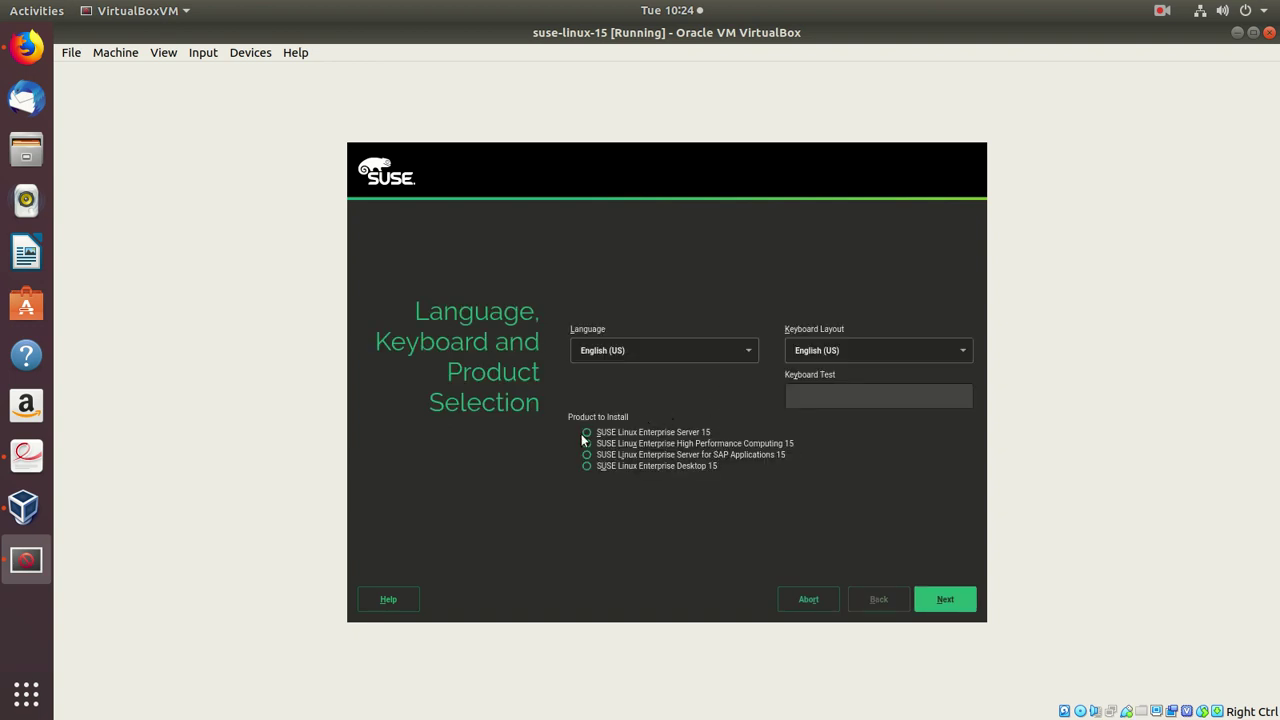
# - Select SUSE Linux Enterprise Server 15, agree to the license, and leave networking unconfigured
pyautogui.click(587, 432)
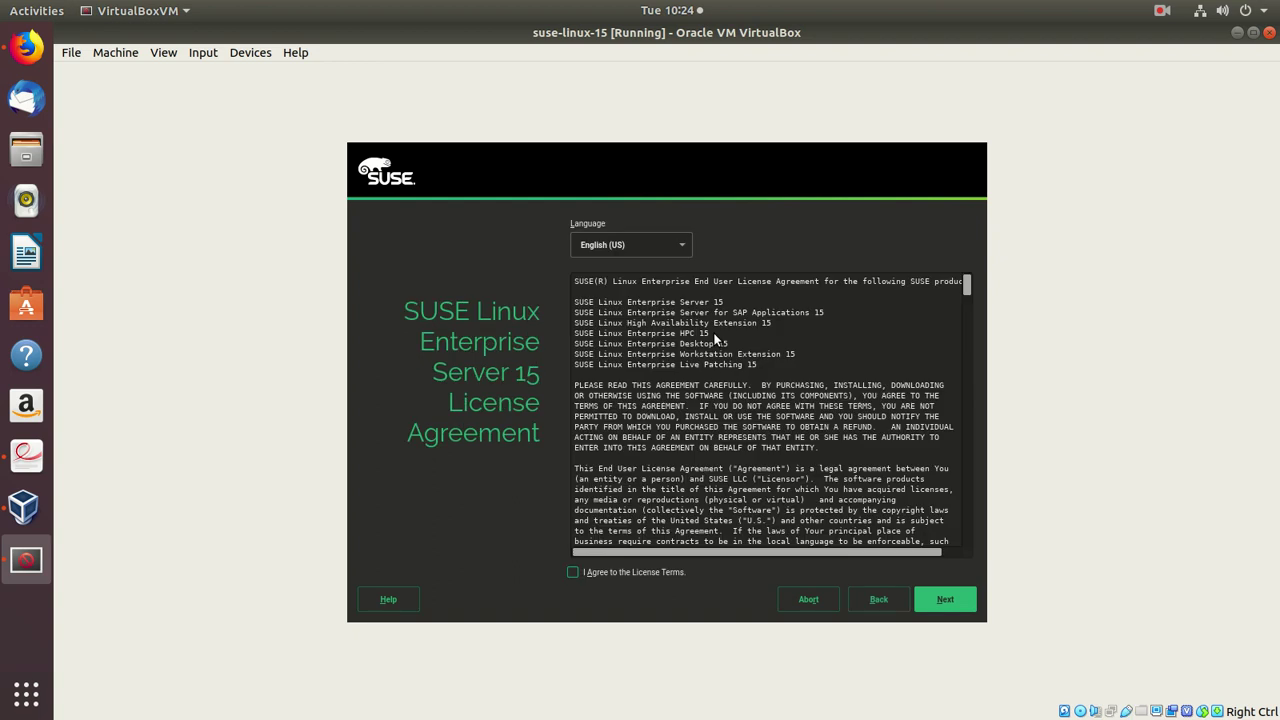
pyautogui.click(574, 572)
pyautogui.click(950, 601)
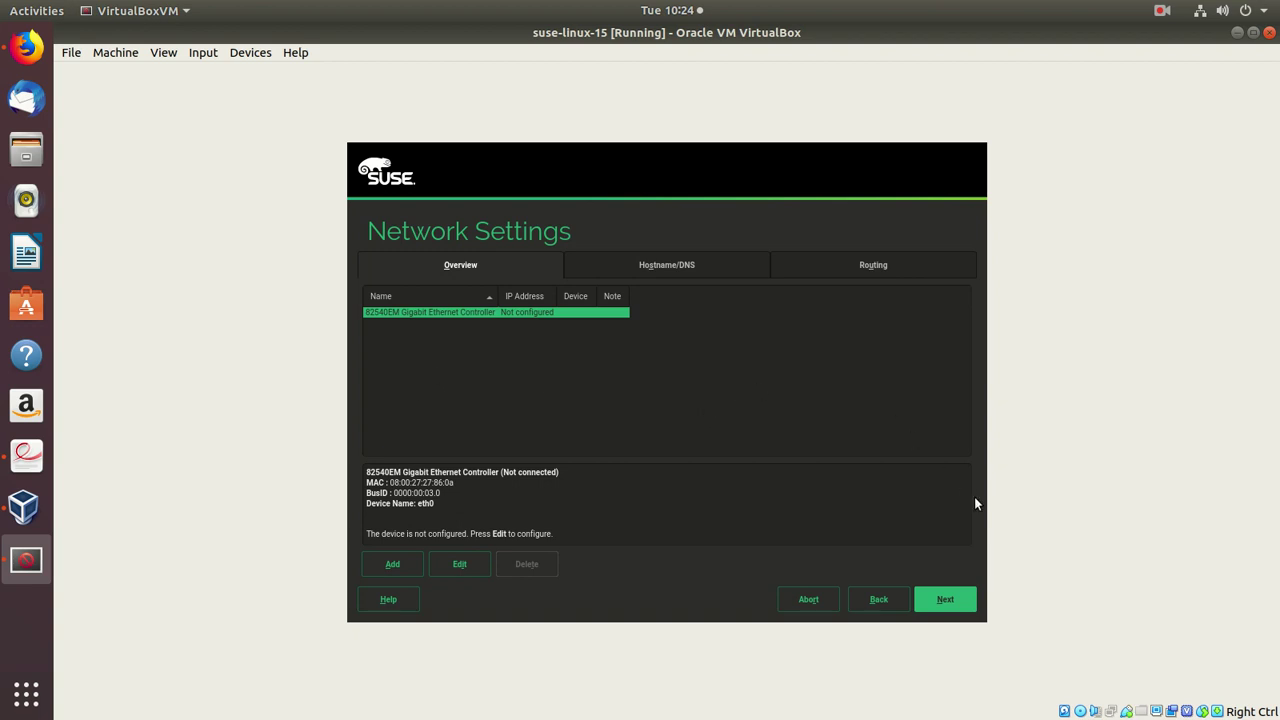
pyautogui.click(945, 599)
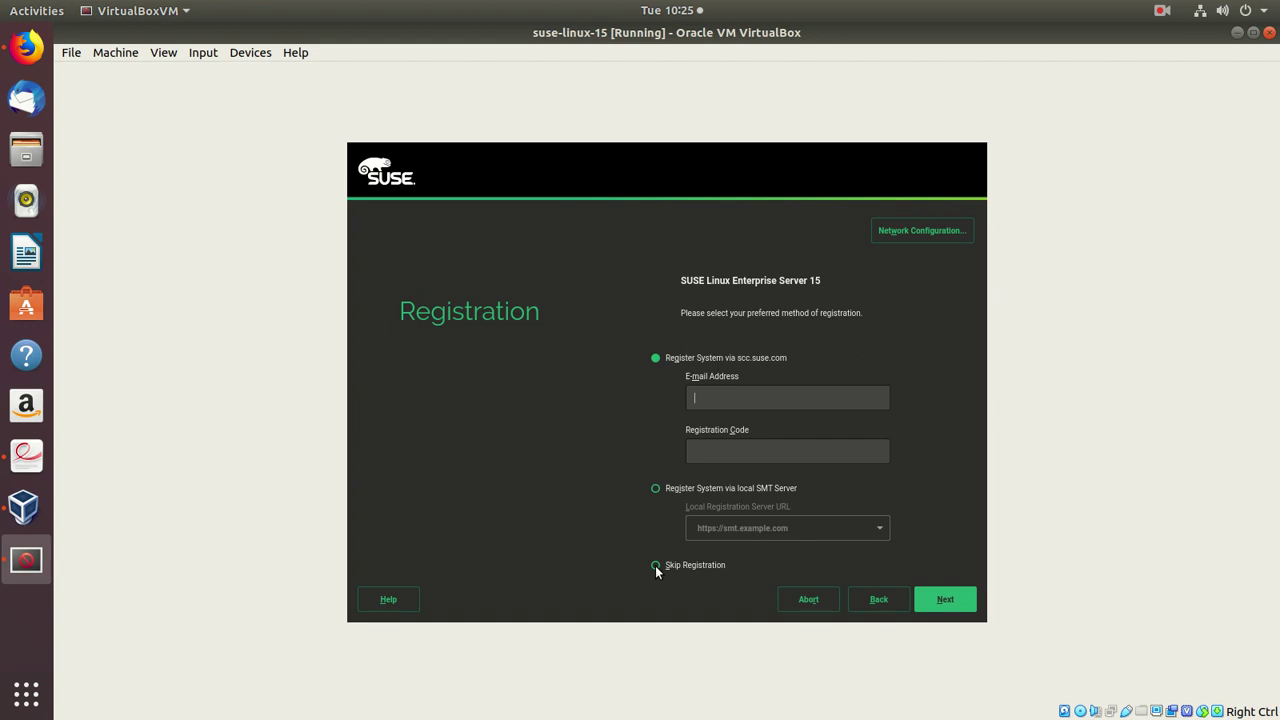
# - Skip system registration and choose to install an additional add-on product from DVD
pyautogui.click(655, 565)
pyautogui.click(696, 447)
pyautogui.click(947, 599)
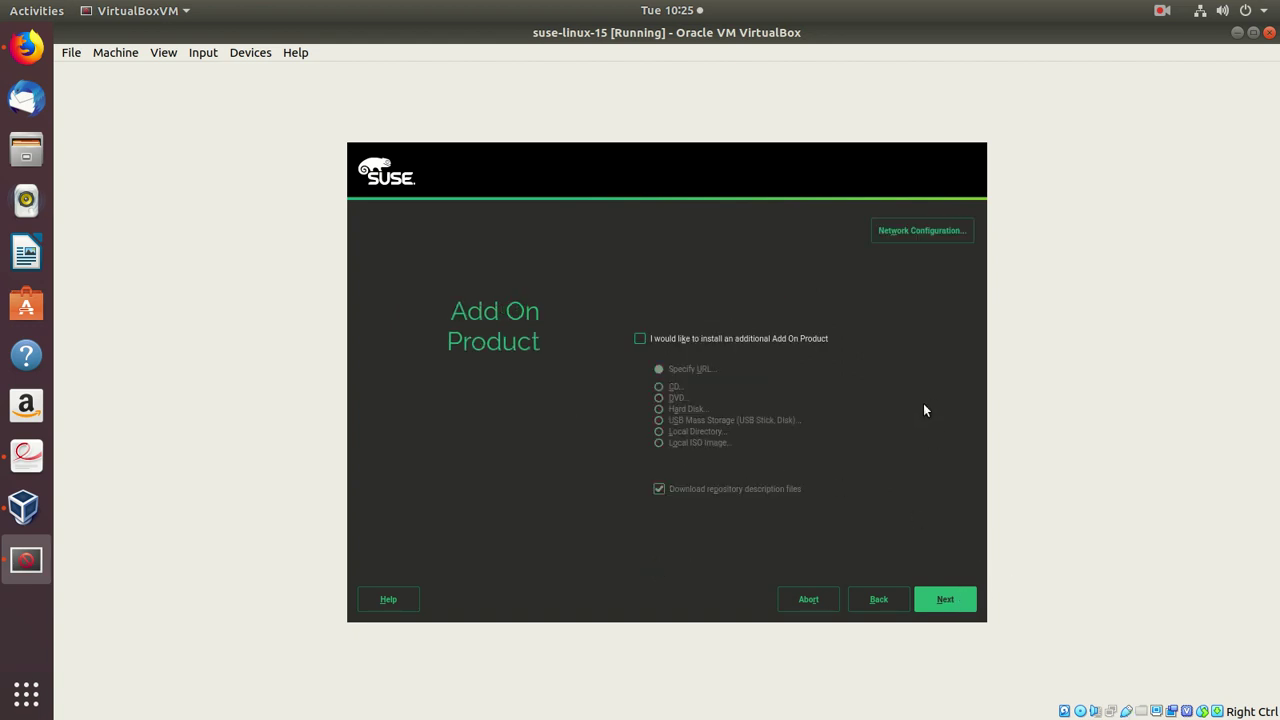
pyautogui.click(640, 338)
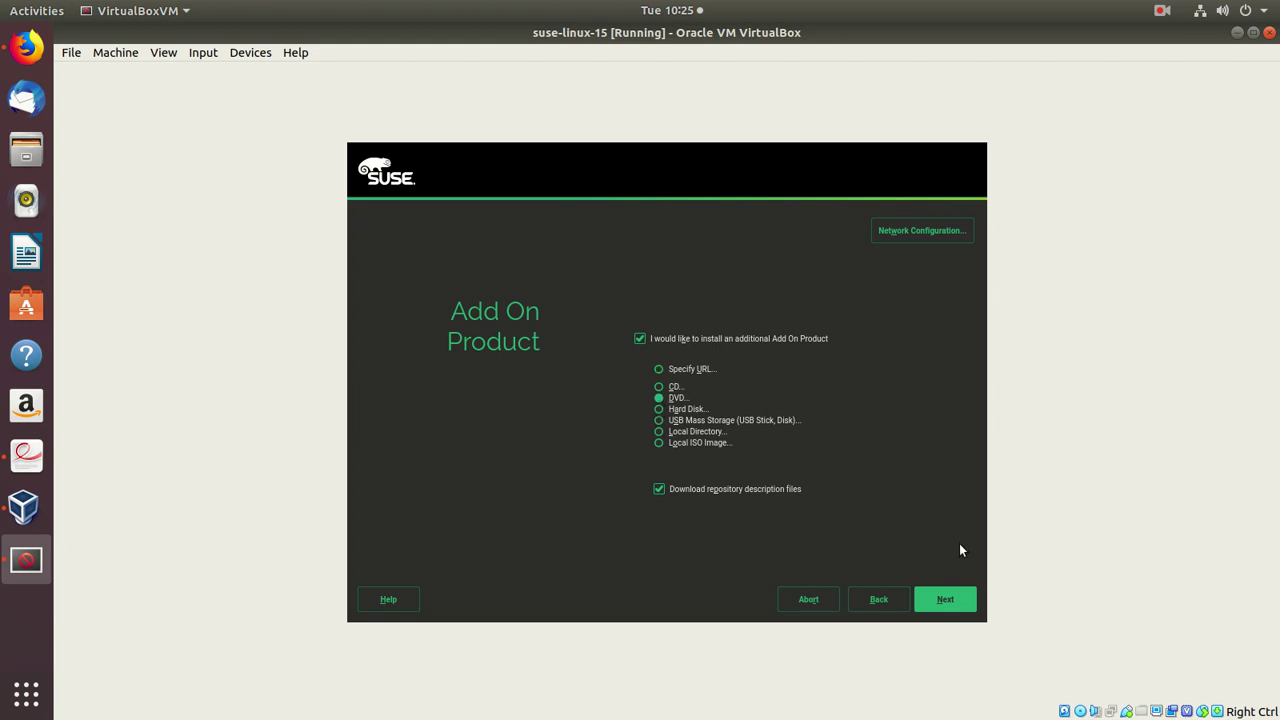
pyautogui.click(954, 600)
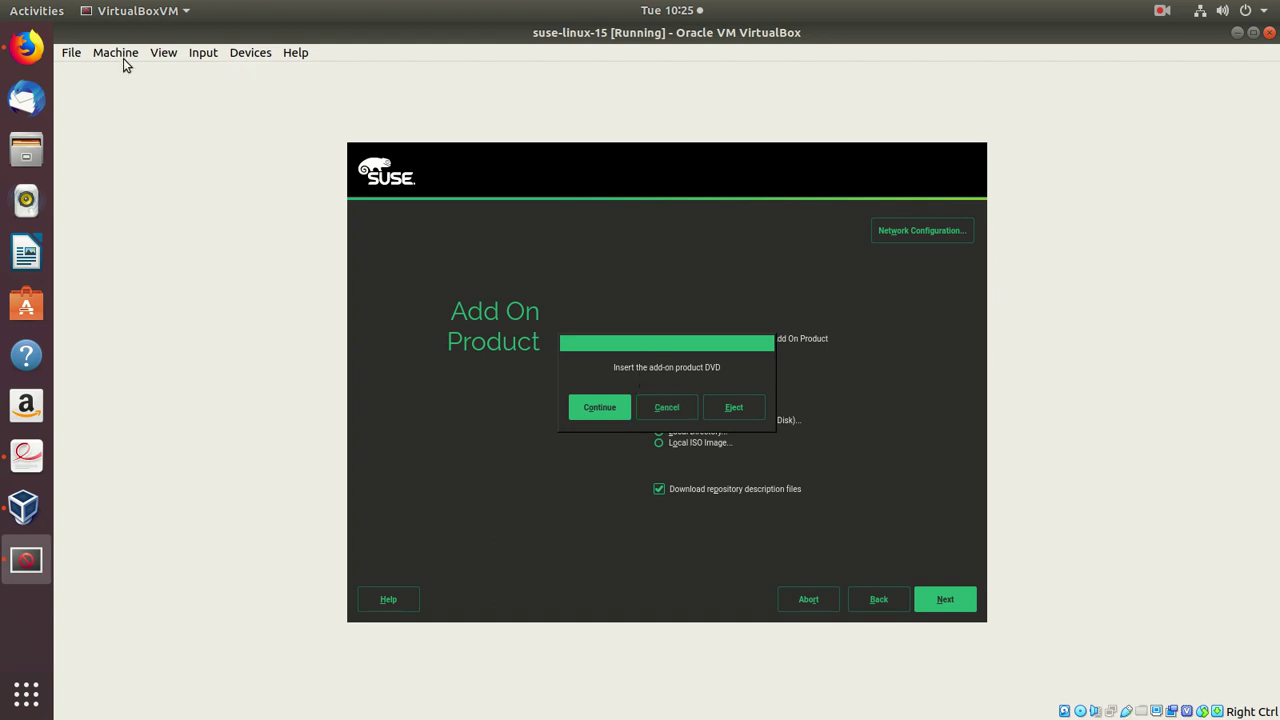
# - Swap SLE-15-Packages-x86_64-GM-DVD1.iso into the optical drive and continue the add-on prompt
pyautogui.click(1082, 711)
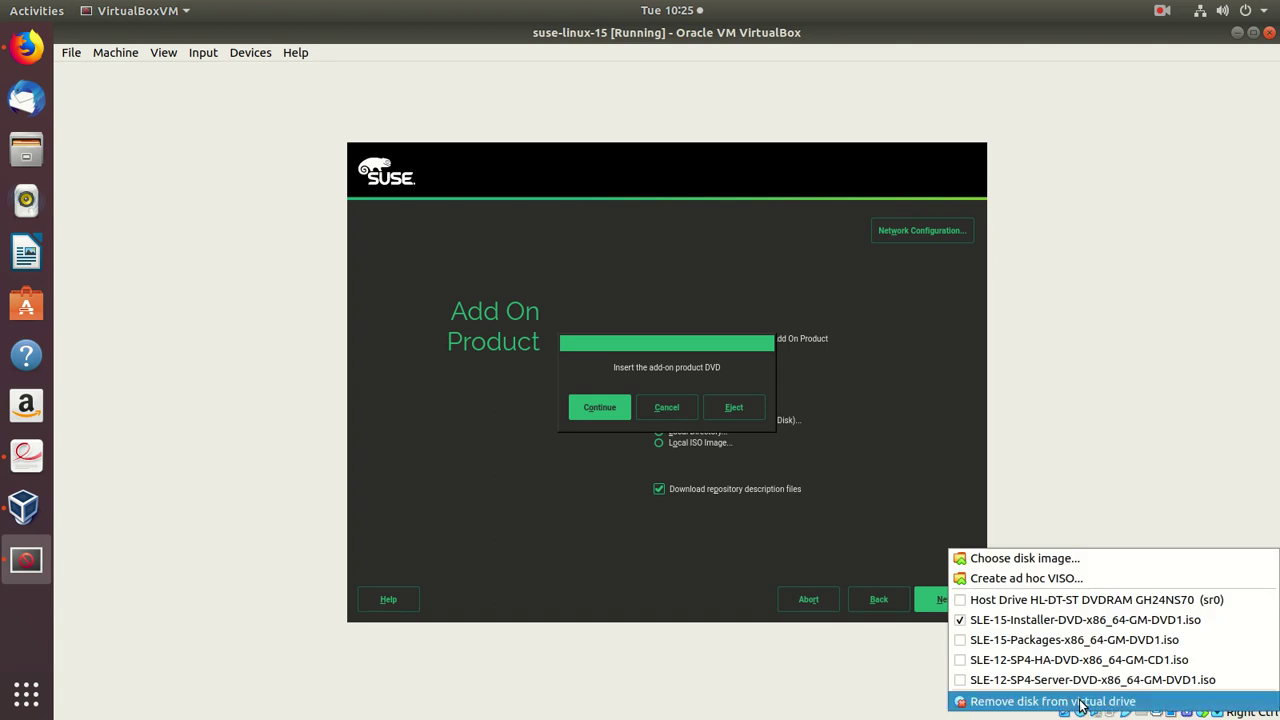
pyautogui.click(957, 641)
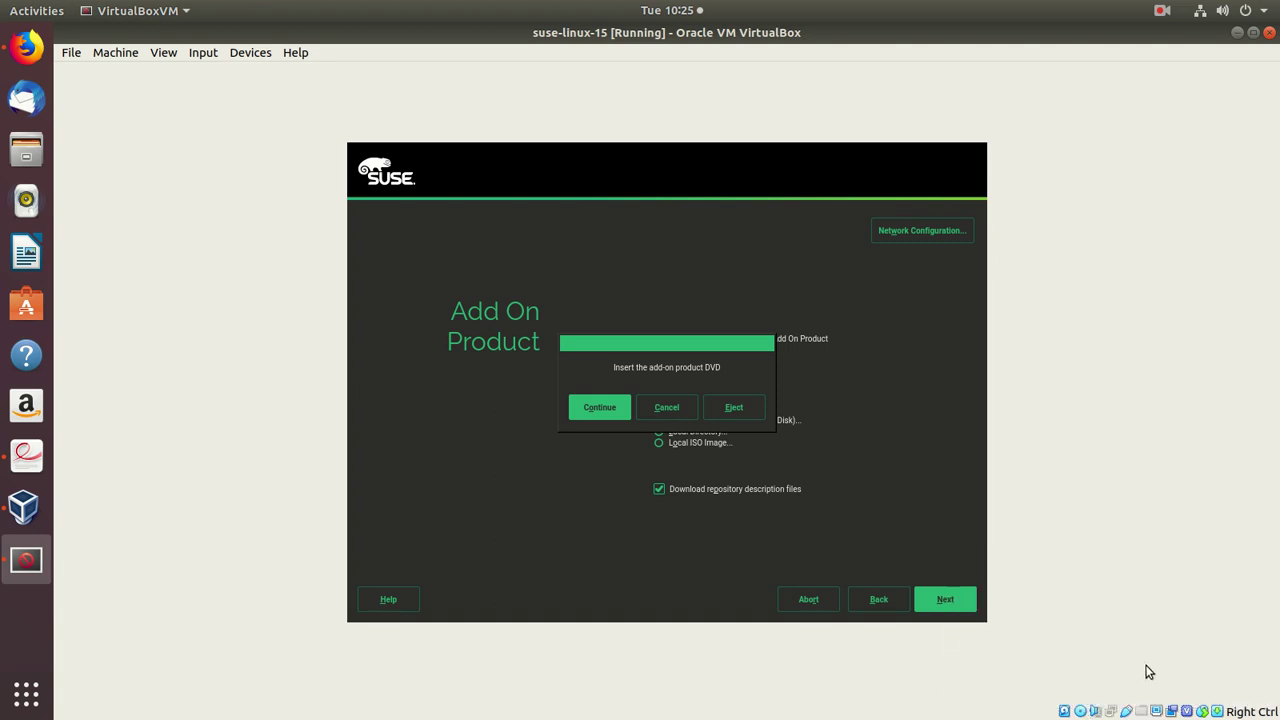
pyautogui.click(1085, 710)
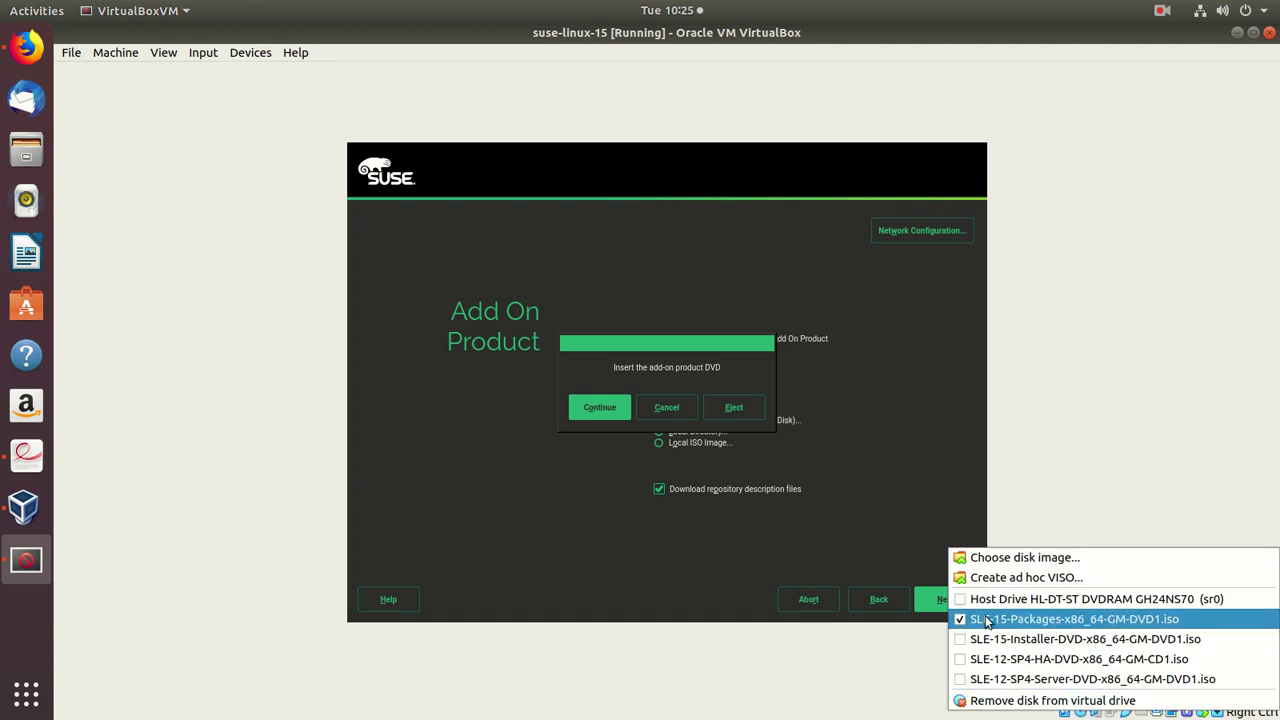
pyautogui.click(590, 412)
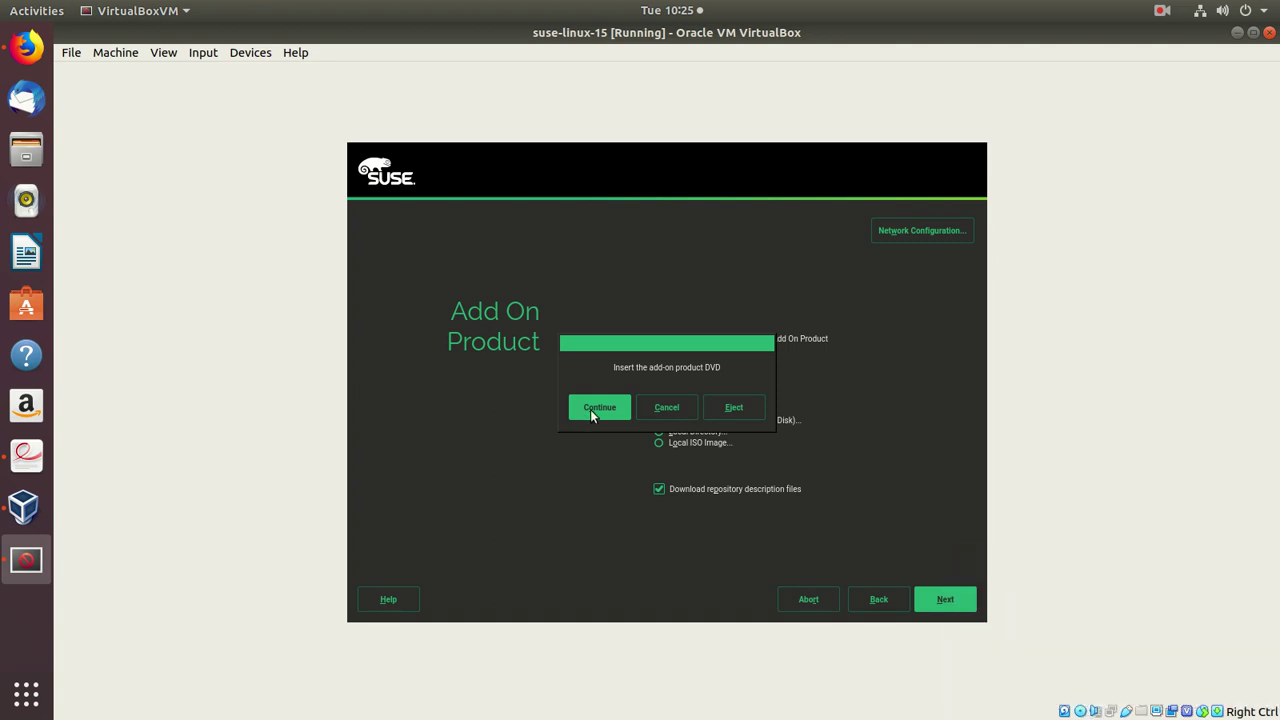
pyautogui.click(591, 407)
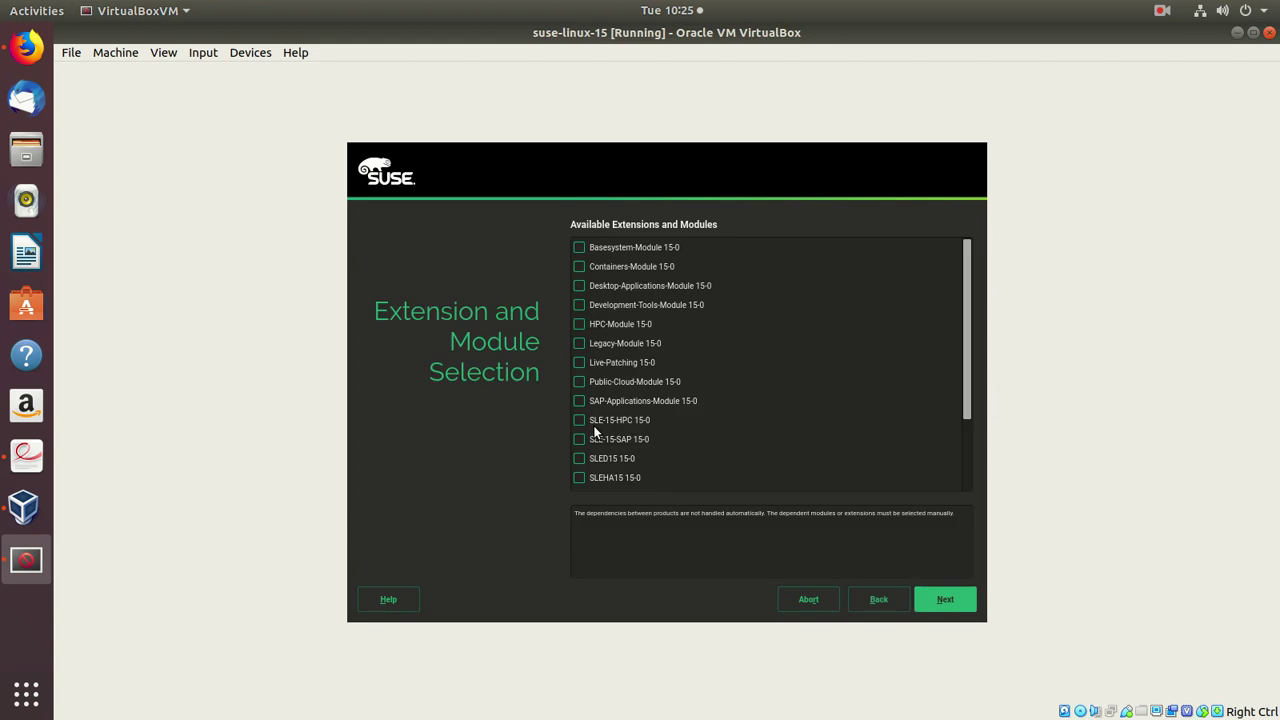
# - Select Basesystem, Containers, Desktop-Applications, Development-Tools and Live-Patching modules, then accept the add-on list
pyautogui.click(579, 248)
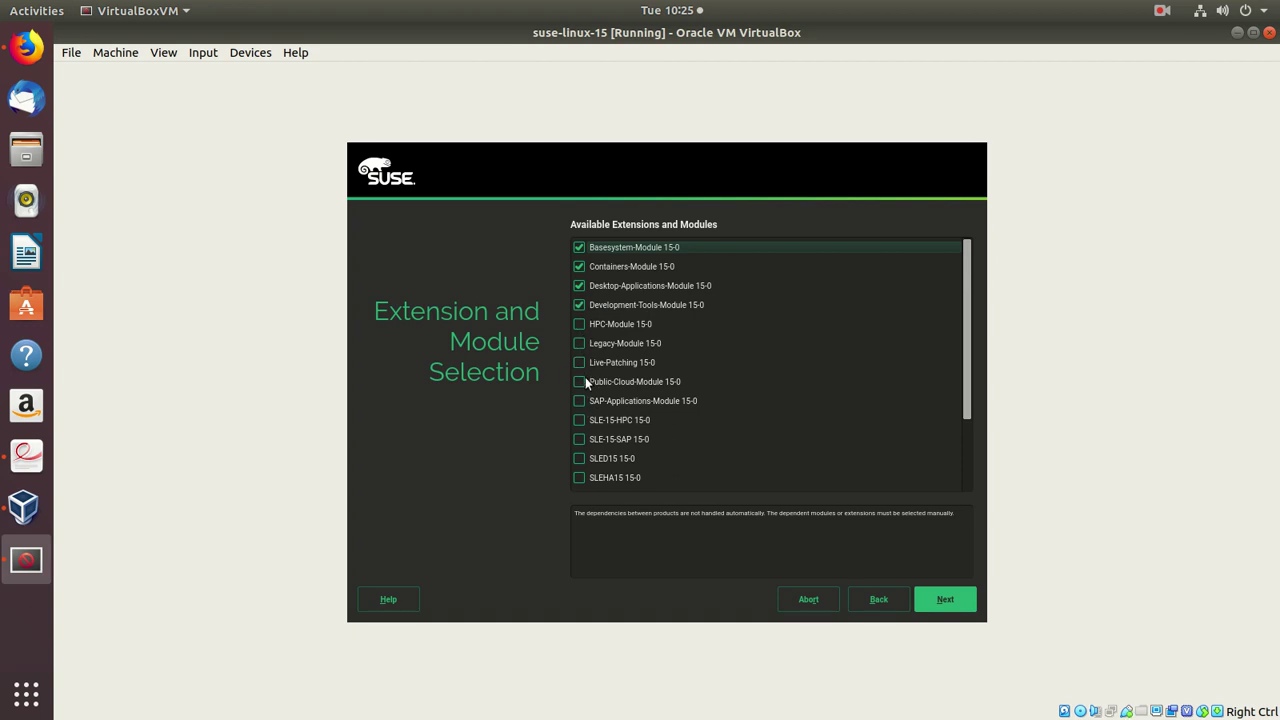
pyautogui.click(963, 598)
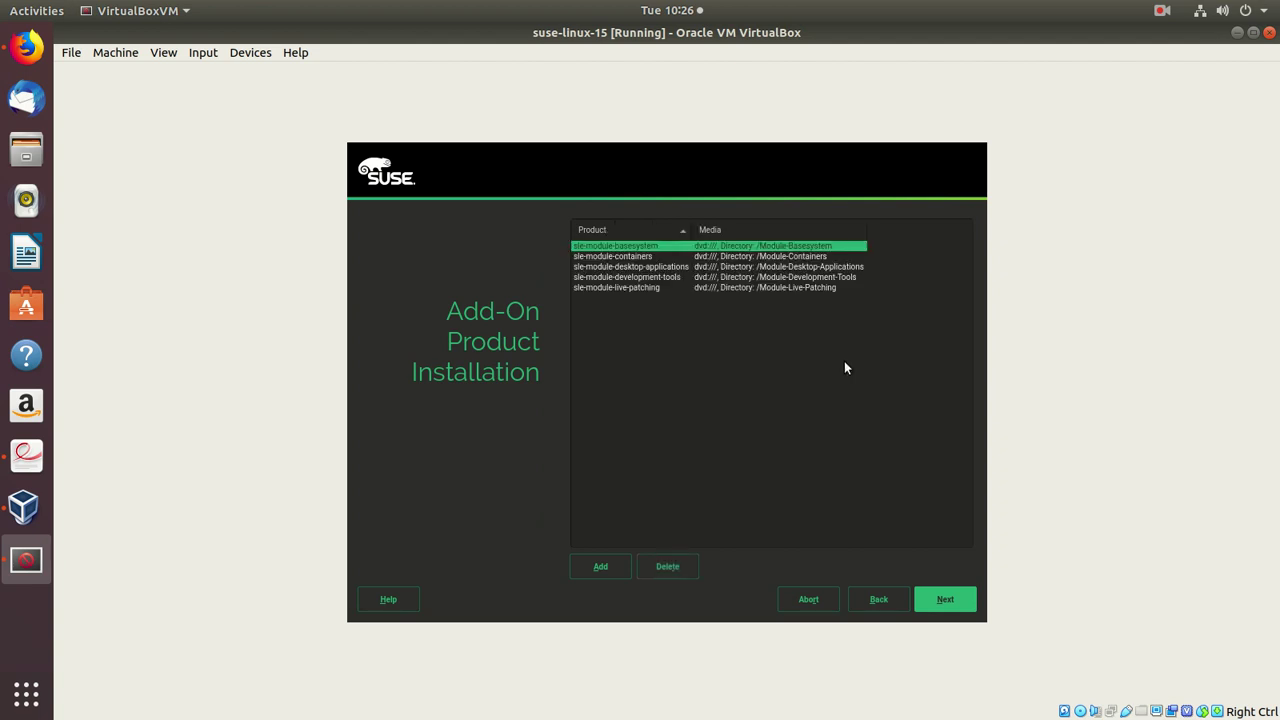
pyautogui.click(944, 599)
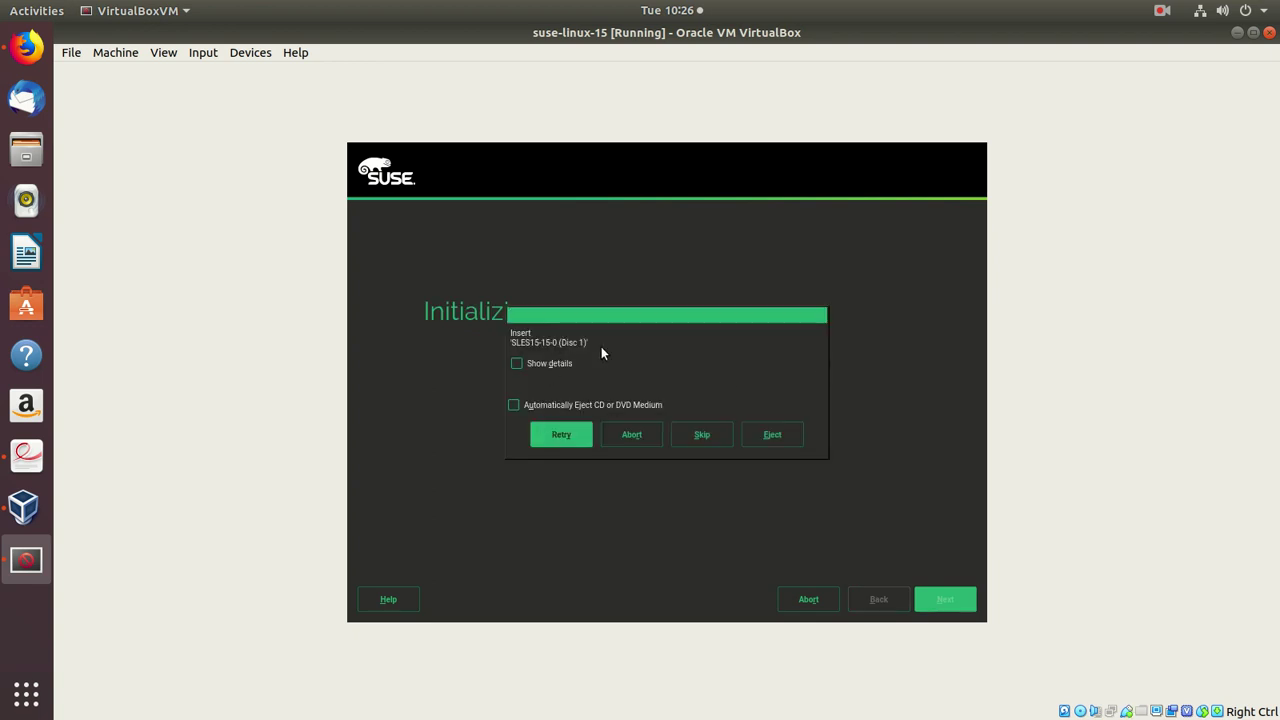
# - Remount SLE-15-Installer-DVD-x86_64-GM-DVD1.iso in the drive and retry reading the SLES15 disc
pyautogui.rightClick(1080, 711)
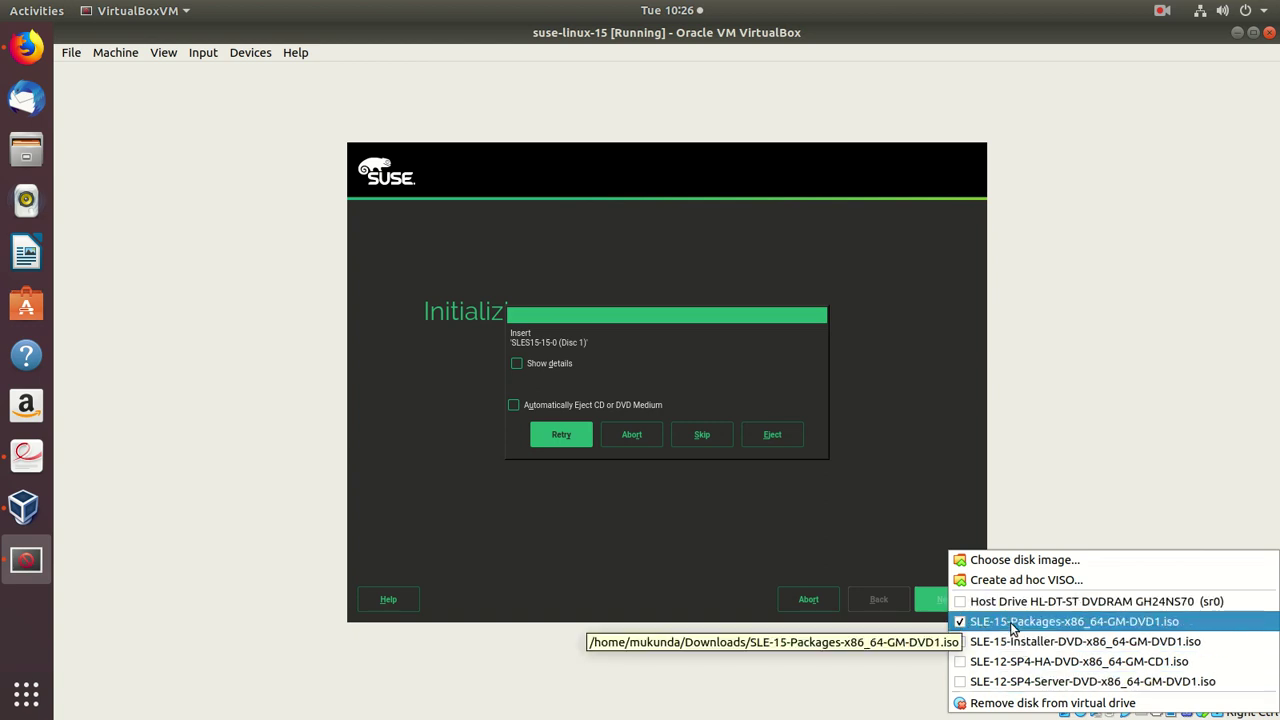
pyautogui.click(960, 645)
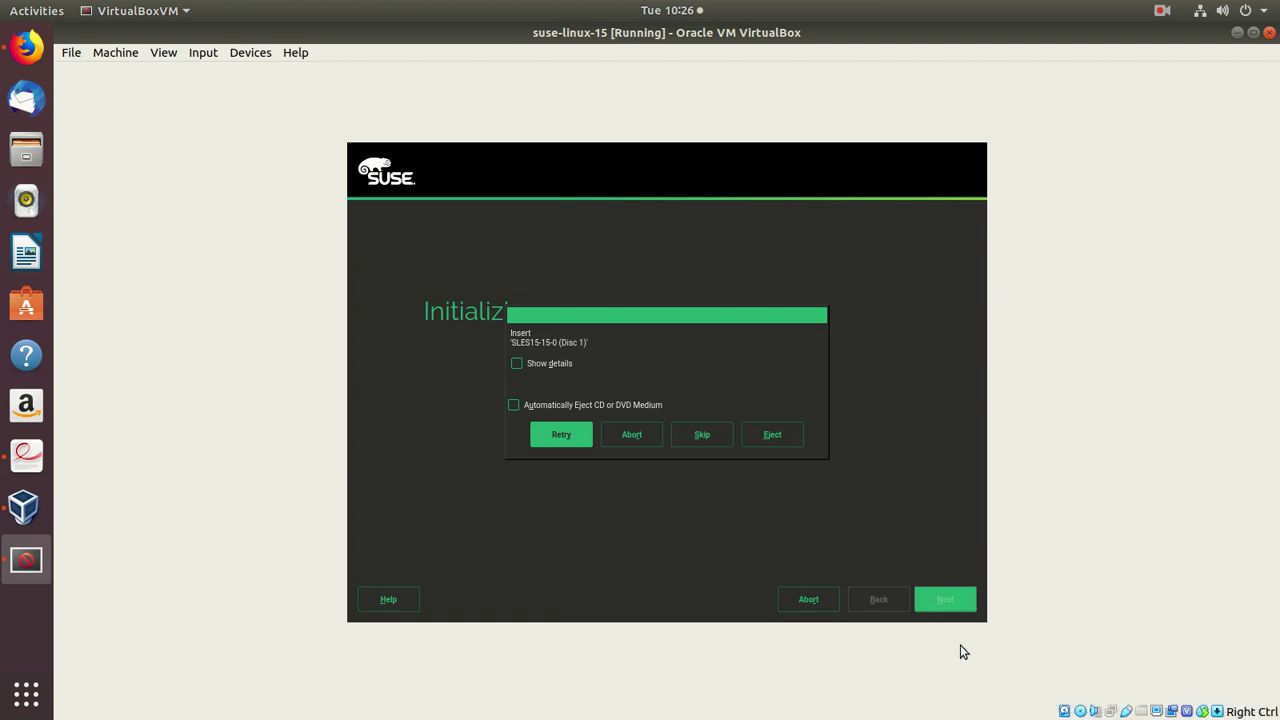
pyautogui.click(1088, 712)
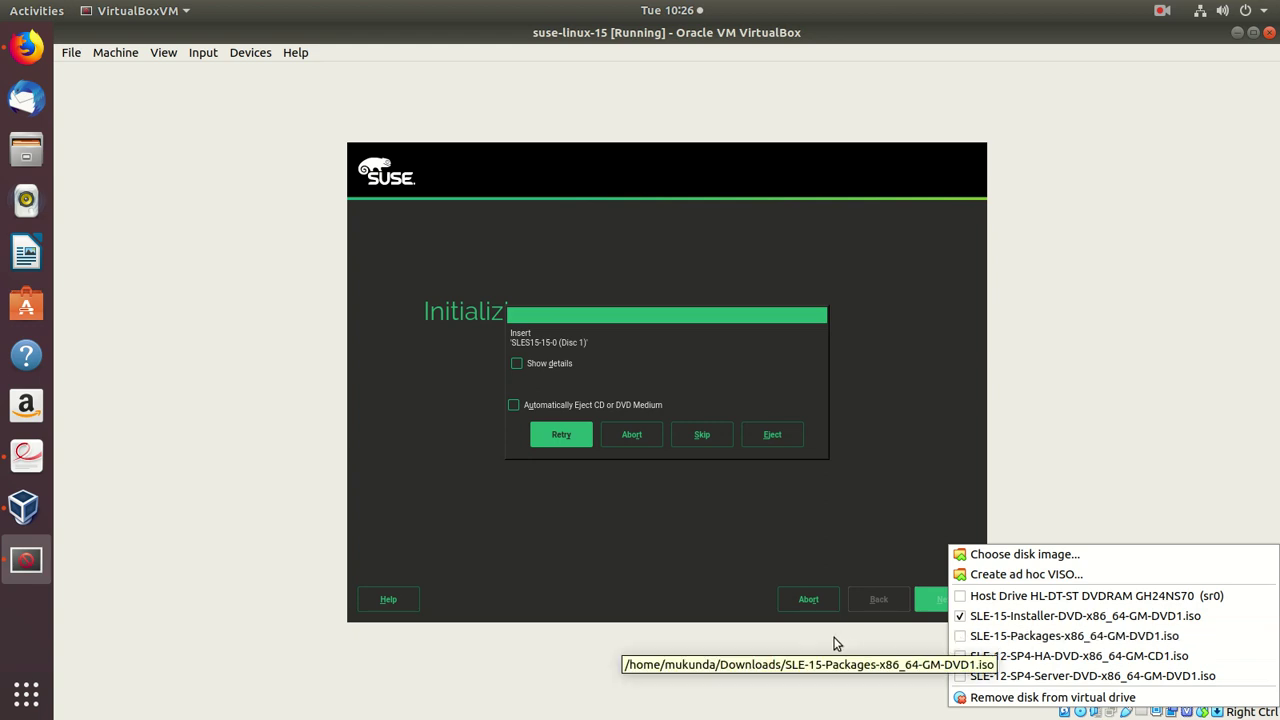
pyautogui.click(571, 438)
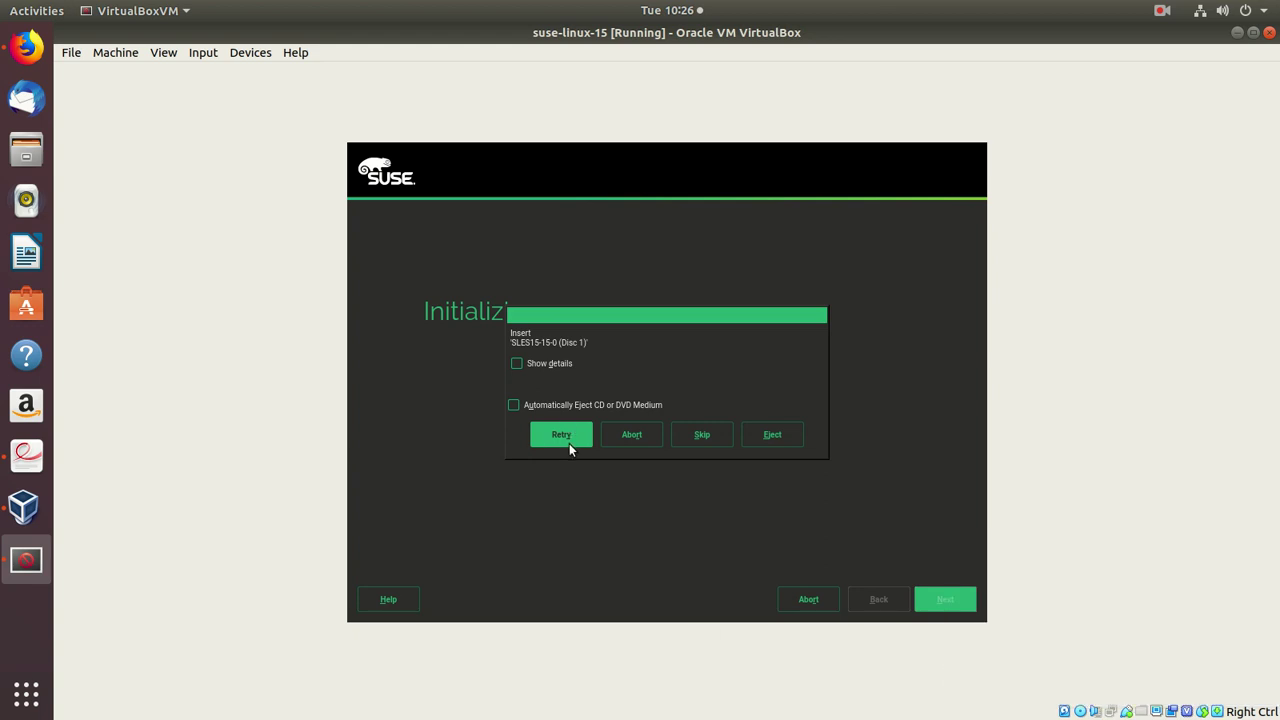
pyautogui.click(563, 436)
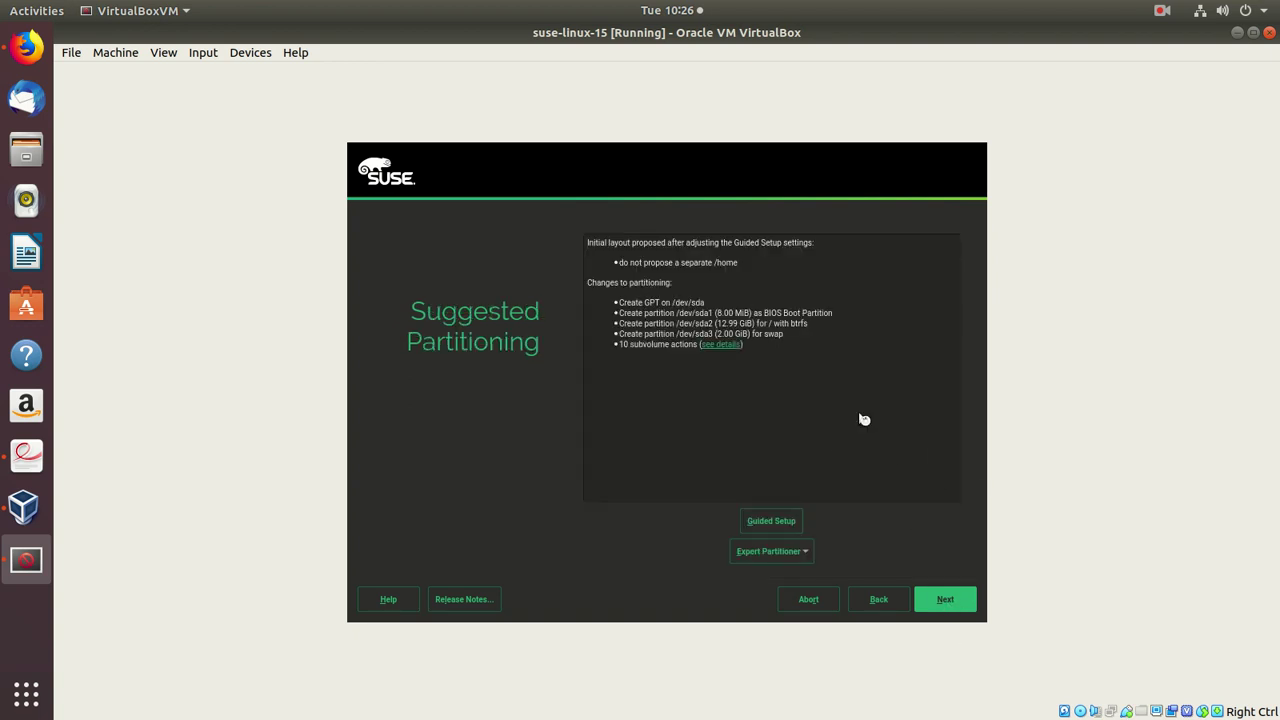
# - Accept the suggested partitioning and set the time zone to Asia/Kolkata
pyautogui.click(946, 600)
pyautogui.click(788, 344)
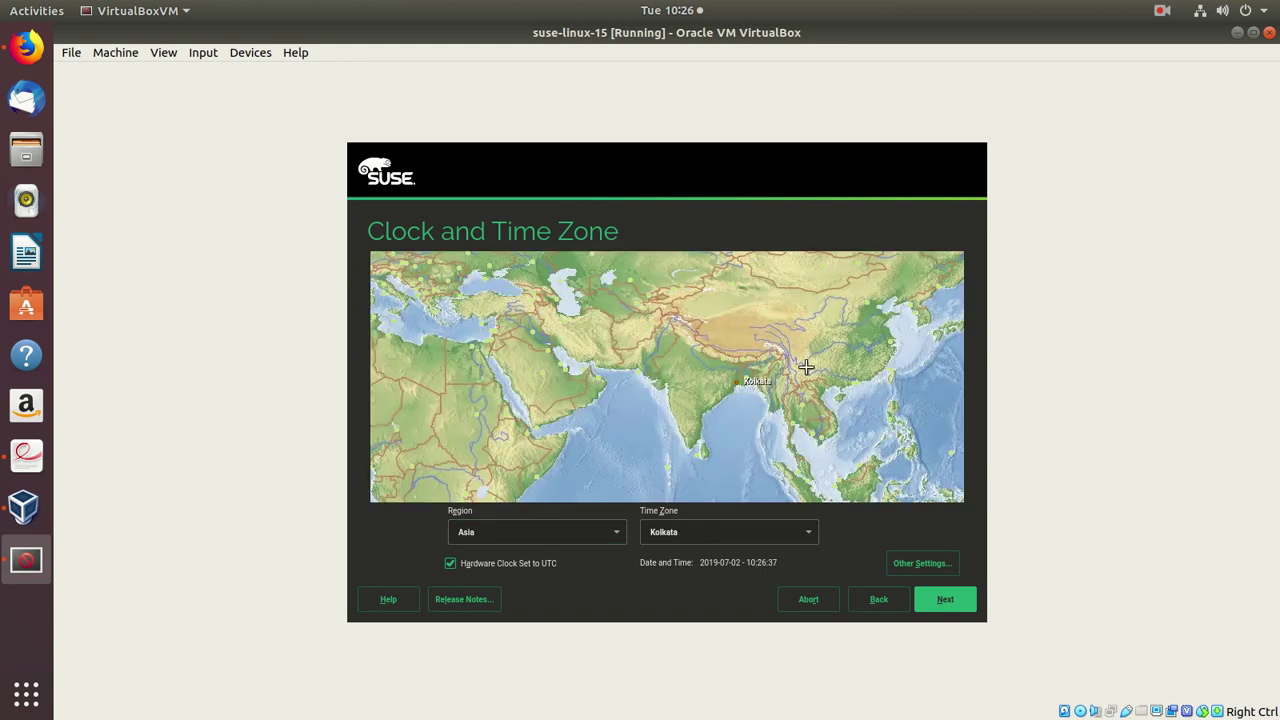
pyautogui.click(960, 599)
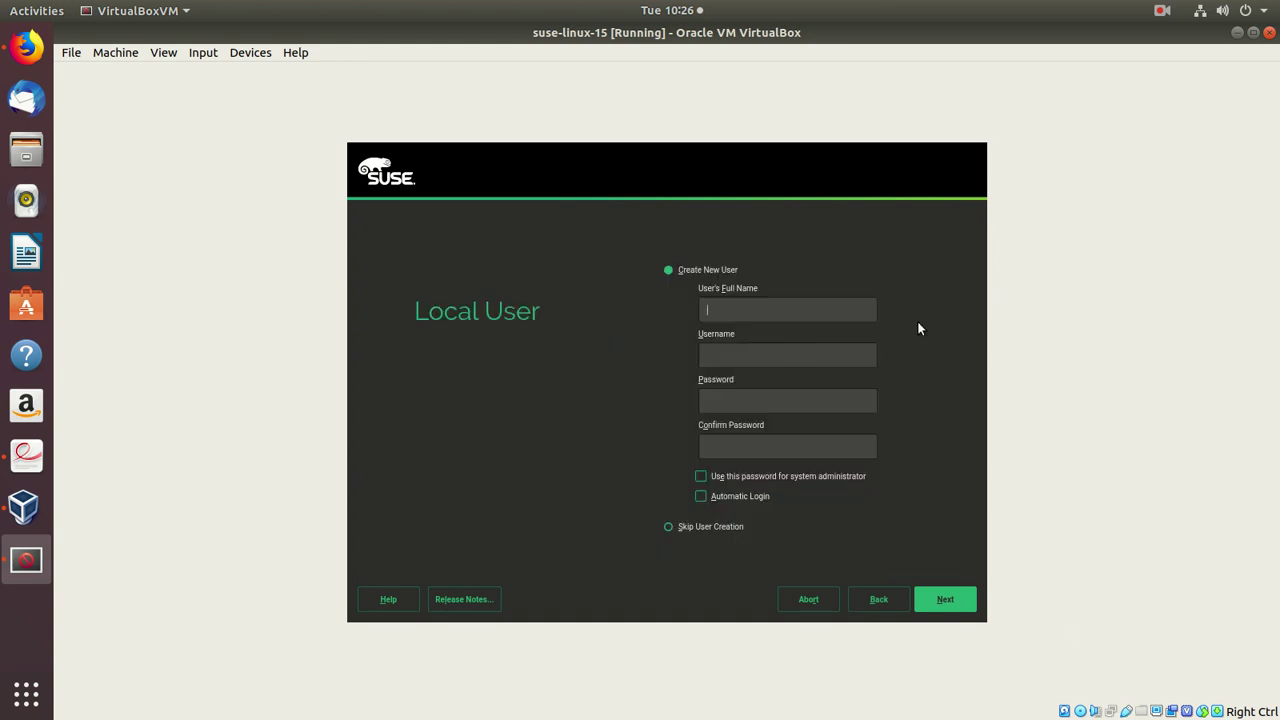
# - Create a local user whose password also serves the administrator, accepting the weak-password warning
pyautogui.press('Tab')
pyautogui.press('Tab')
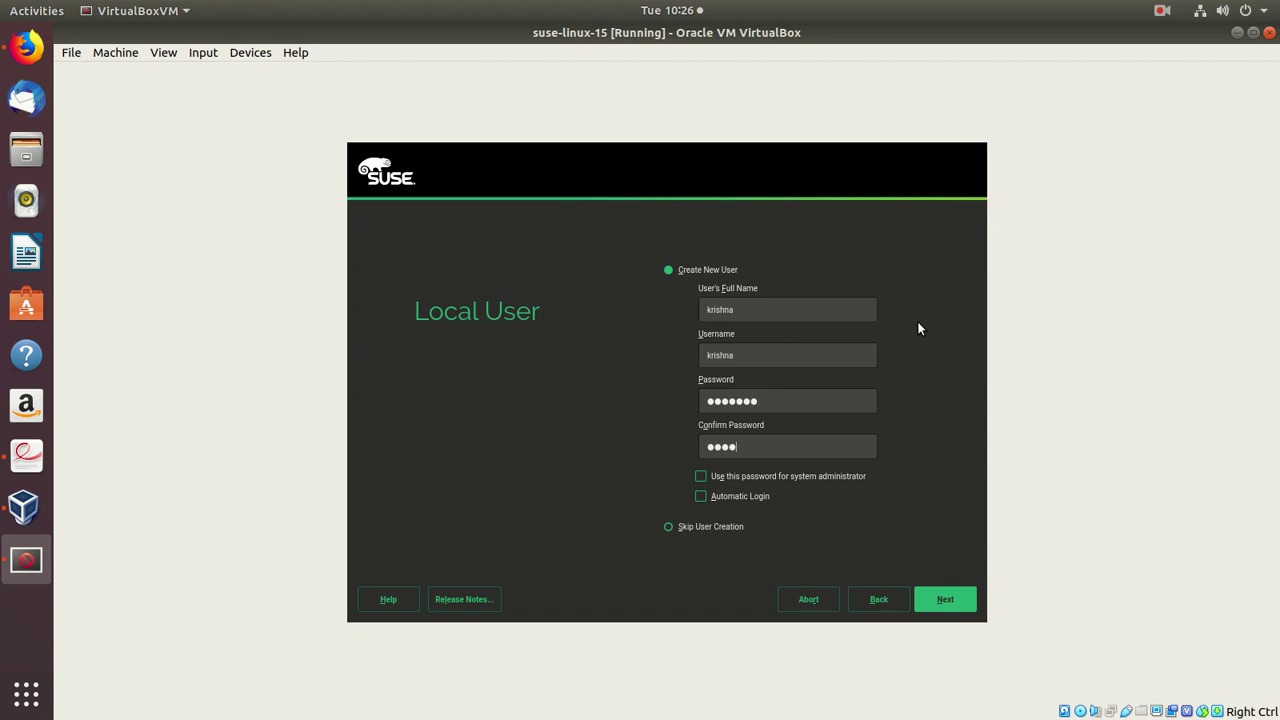
pyautogui.click(700, 477)
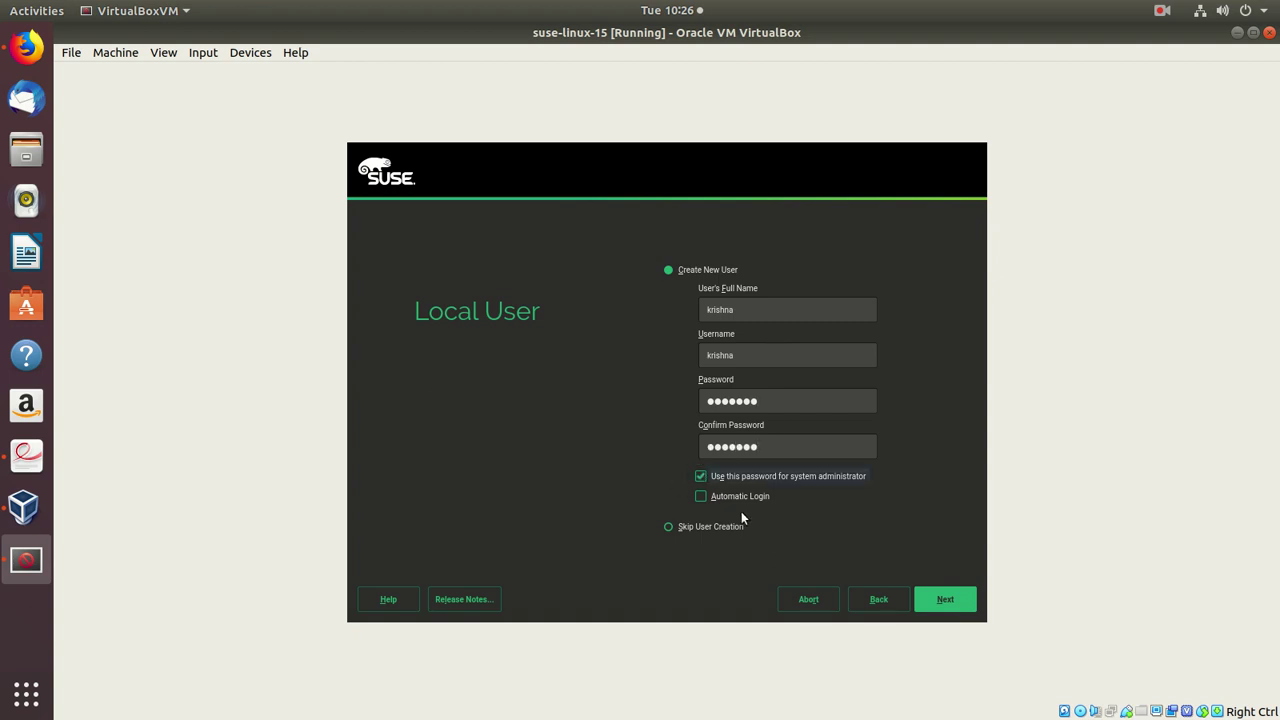
pyautogui.click(953, 604)
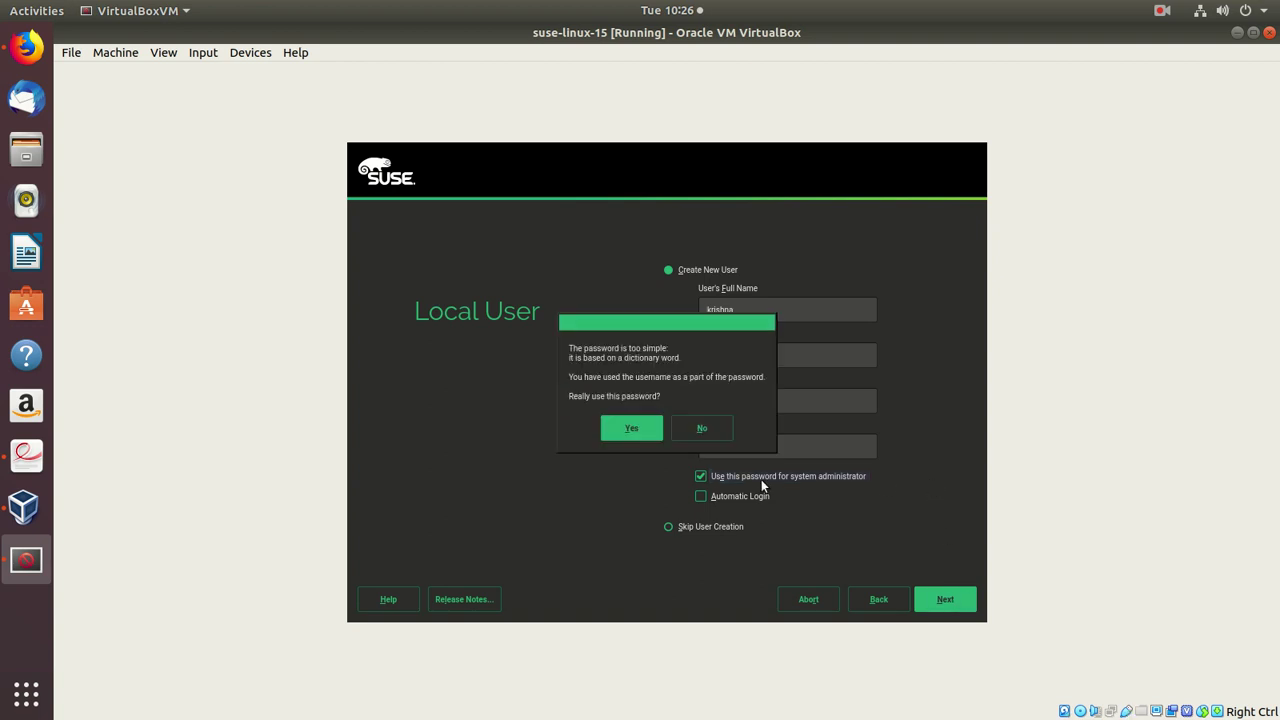
pyautogui.click(603, 431)
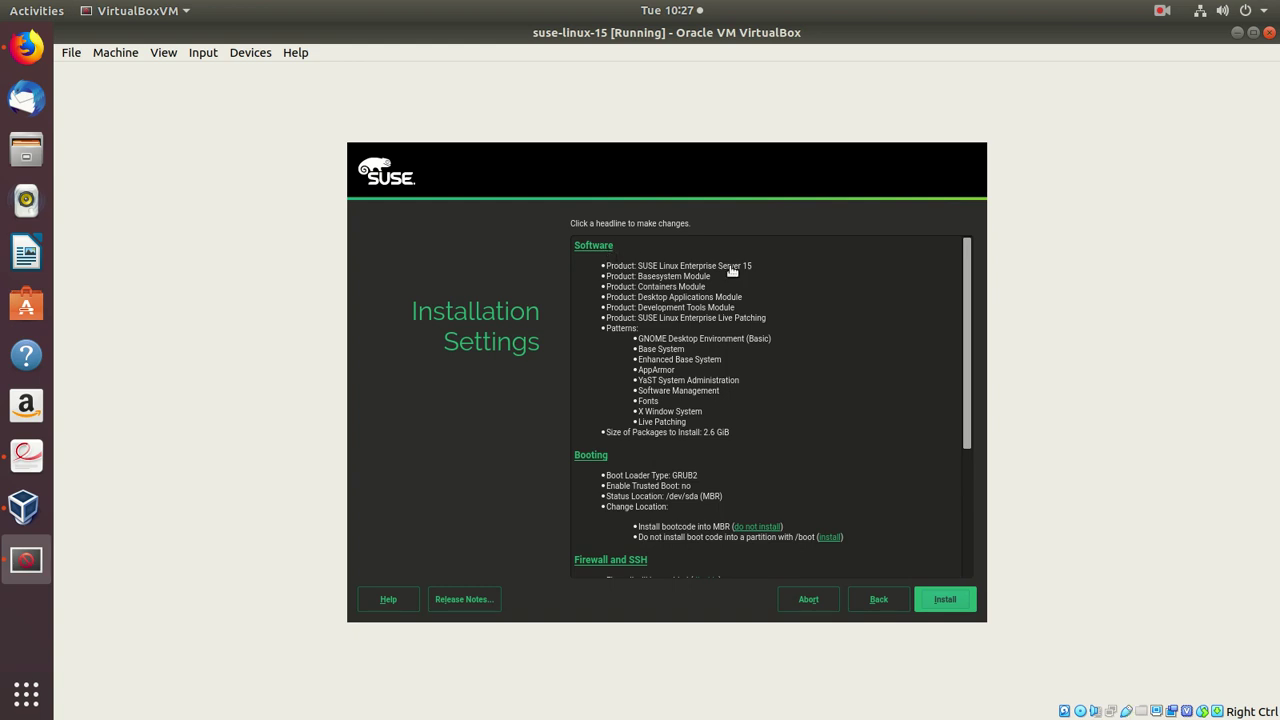
# - Review the Installation Settings summary and confirm Install to start installing packages
pyautogui.scroll(-3, 872, 369)
pyautogui.scroll(3, 864, 400)
pyautogui.click(954, 603)
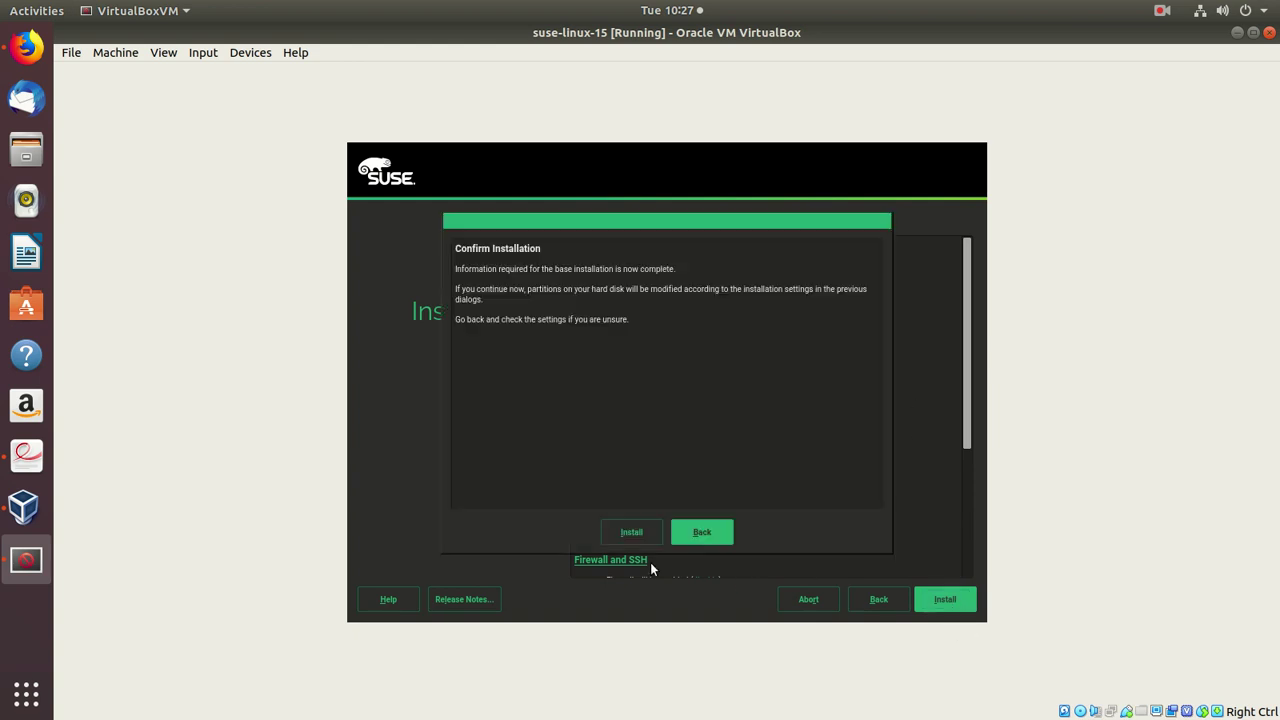
pyautogui.click(628, 535)
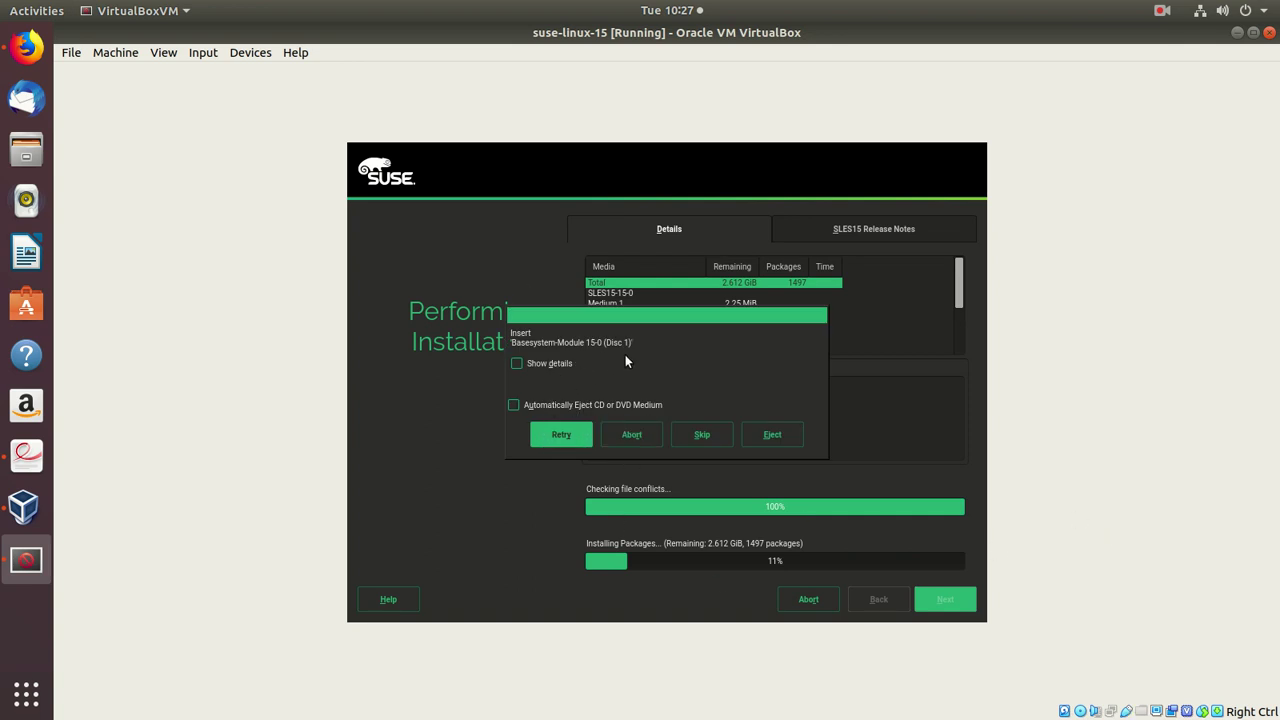
# - Mount SLE-15-Packages-x86_64-GM-DVD1.iso in the optical drive and retry the disc request
pyautogui.rightClick(1082, 711)
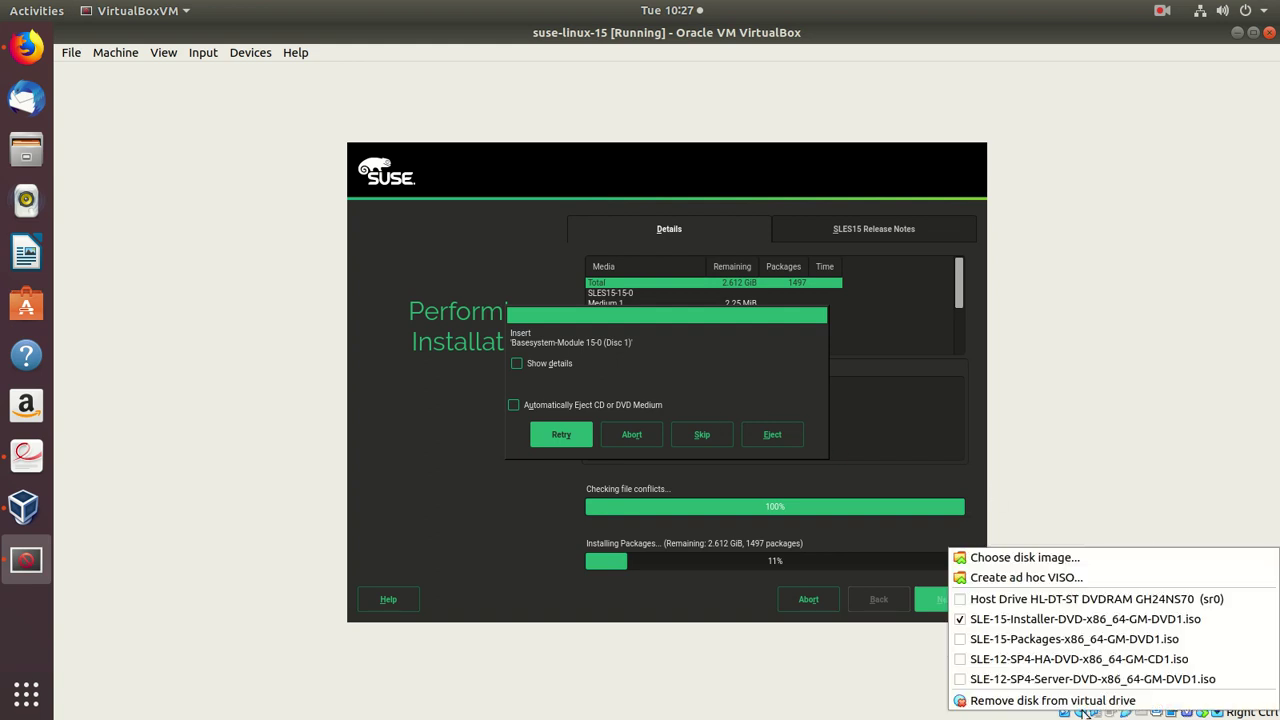
pyautogui.click(1007, 645)
pyautogui.rightClick(1086, 711)
pyautogui.click(561, 436)
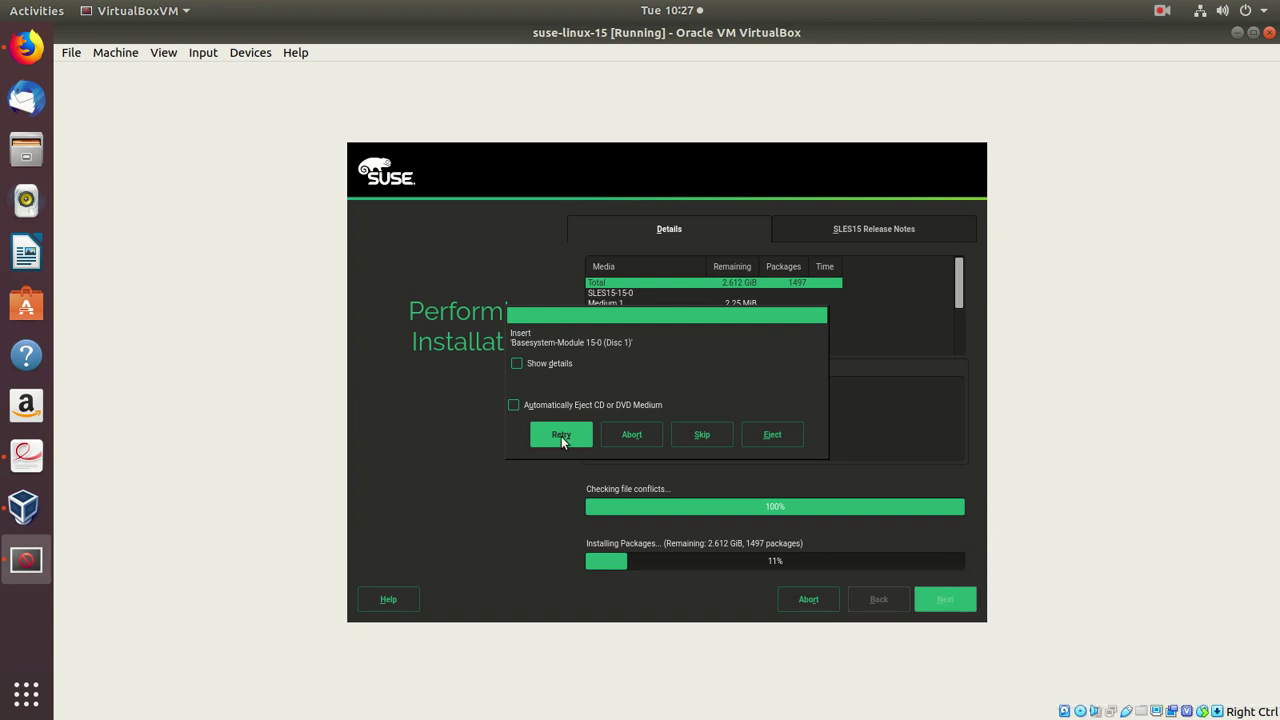
pyautogui.click(559, 436)
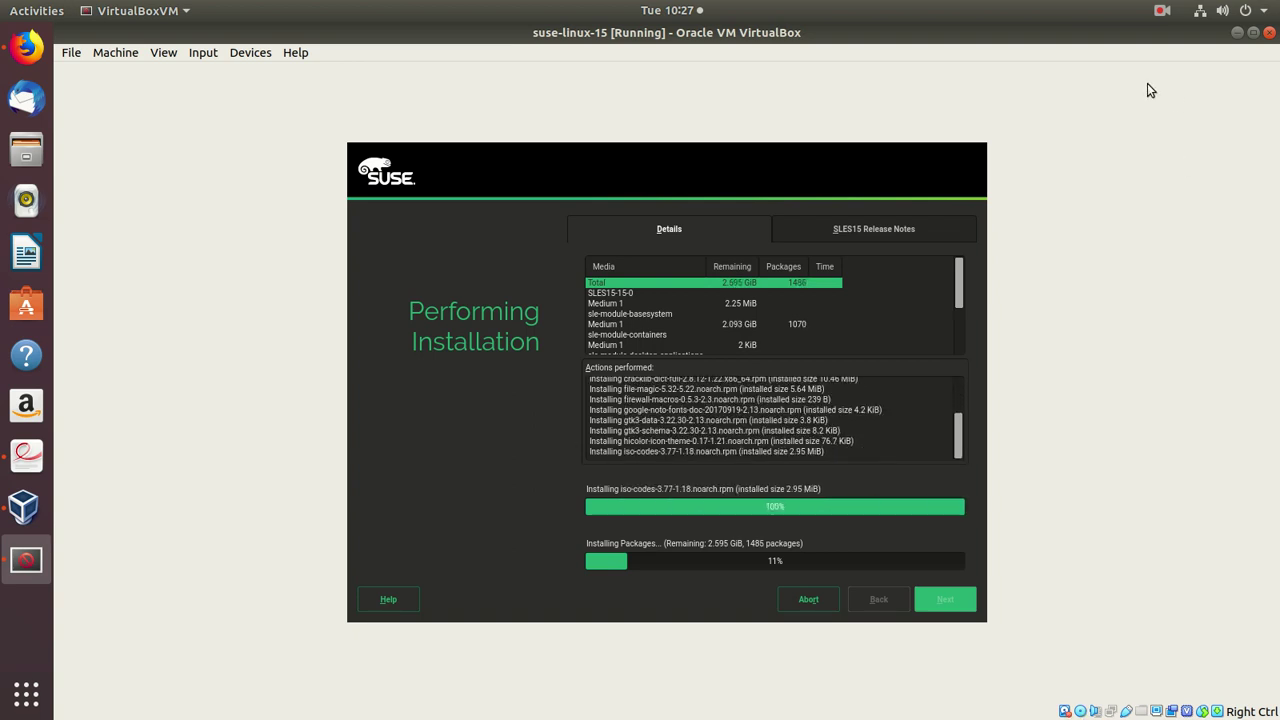
pyautogui.click(1163, 17)
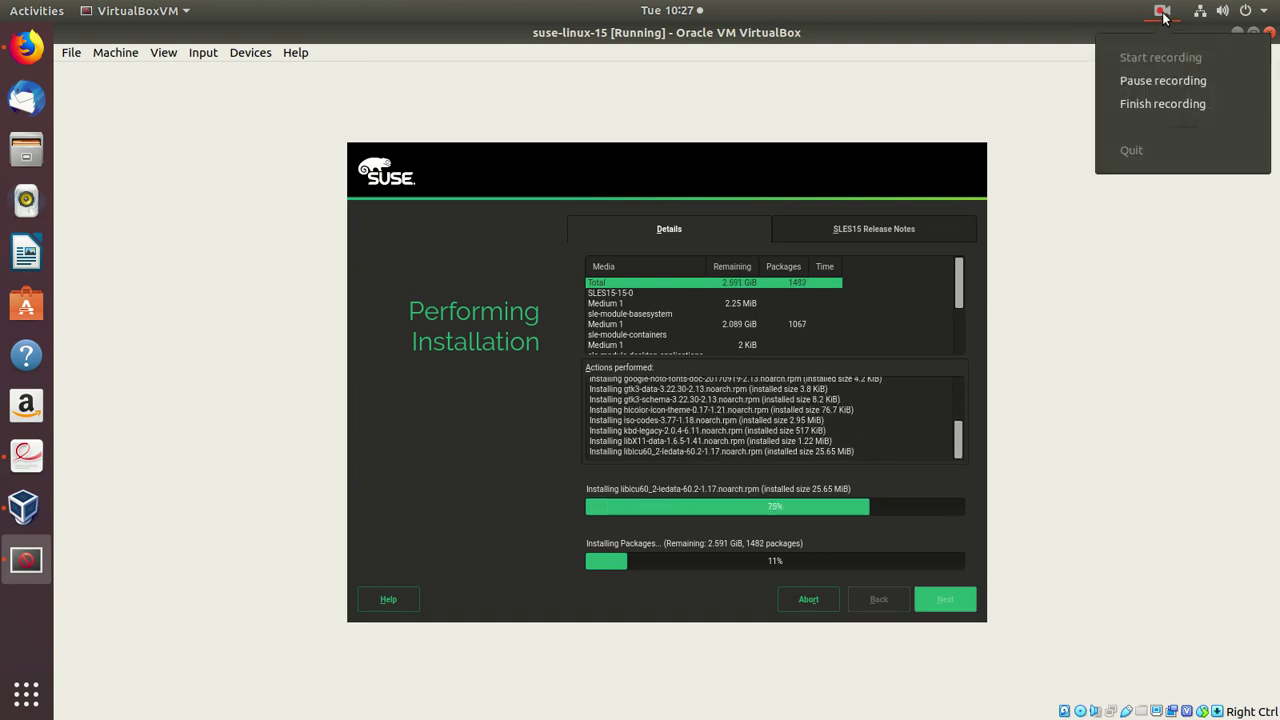